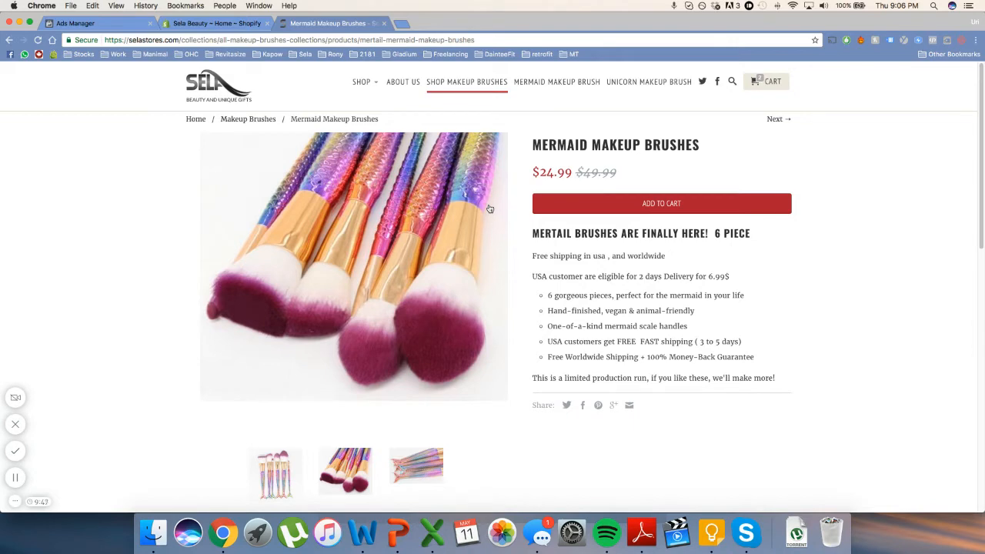
left_click(490, 209)
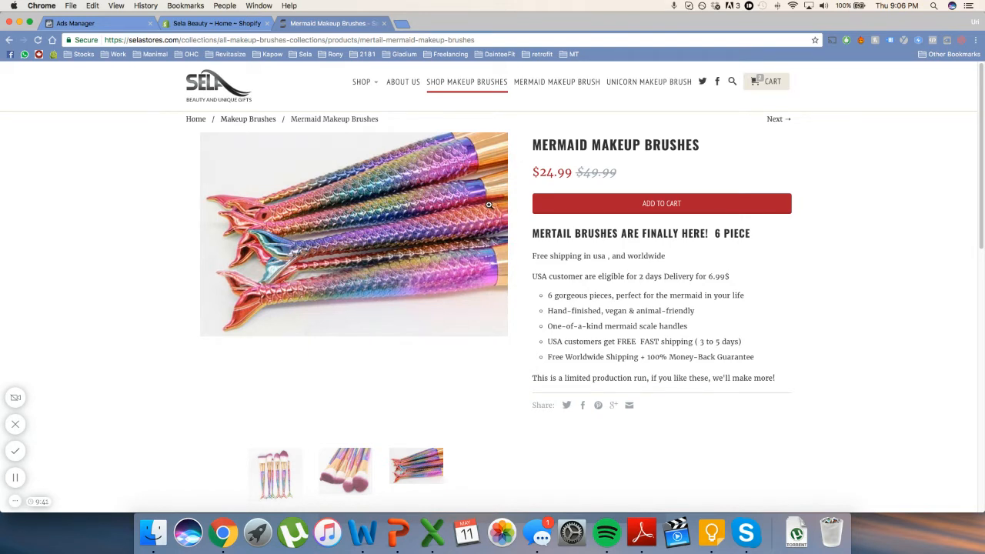
left_click(490, 209)
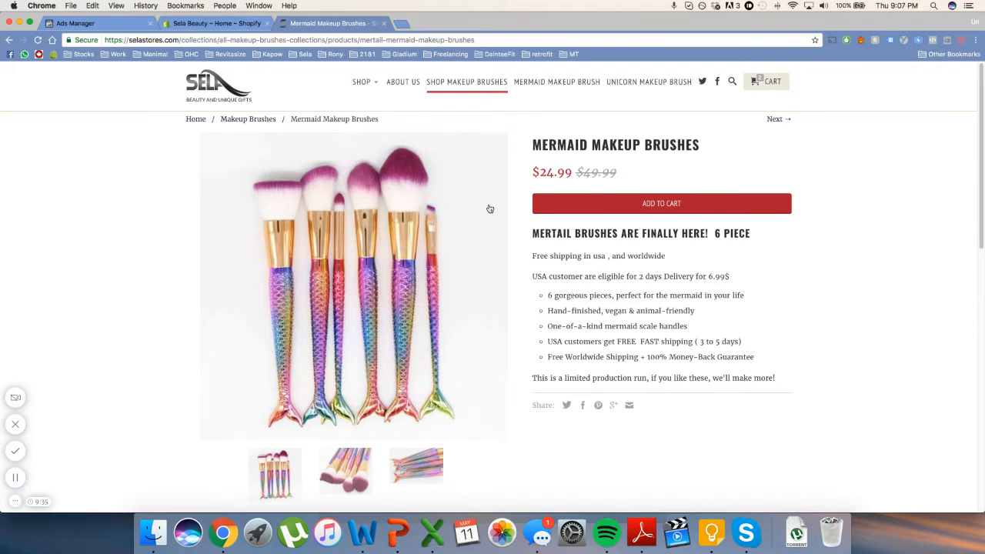
left_click(490, 209)
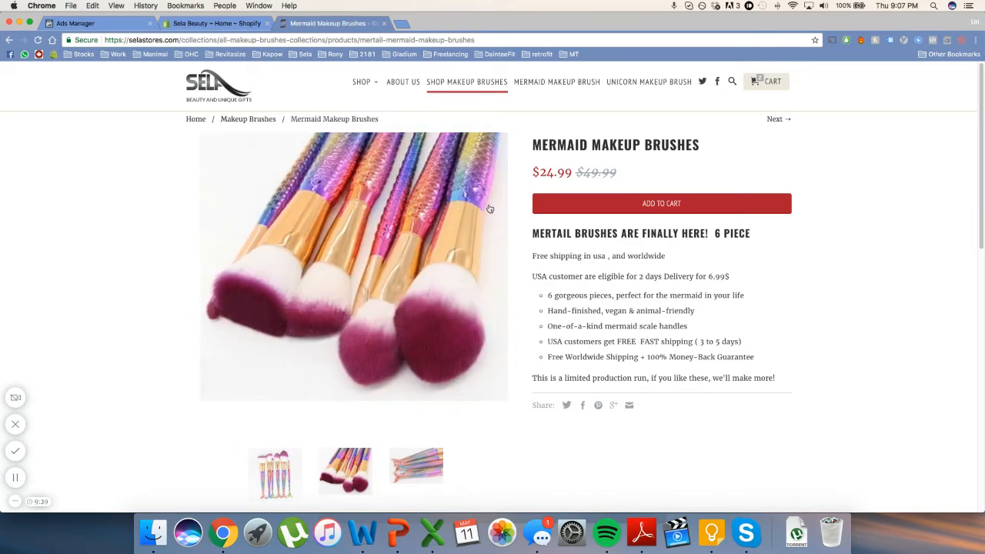
left_click(489, 209)
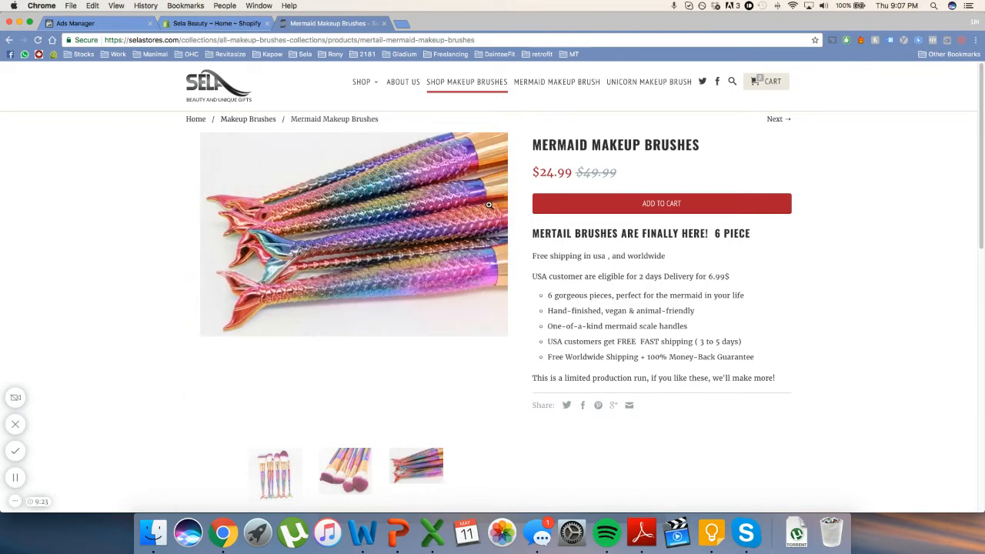
left_click(489, 204)
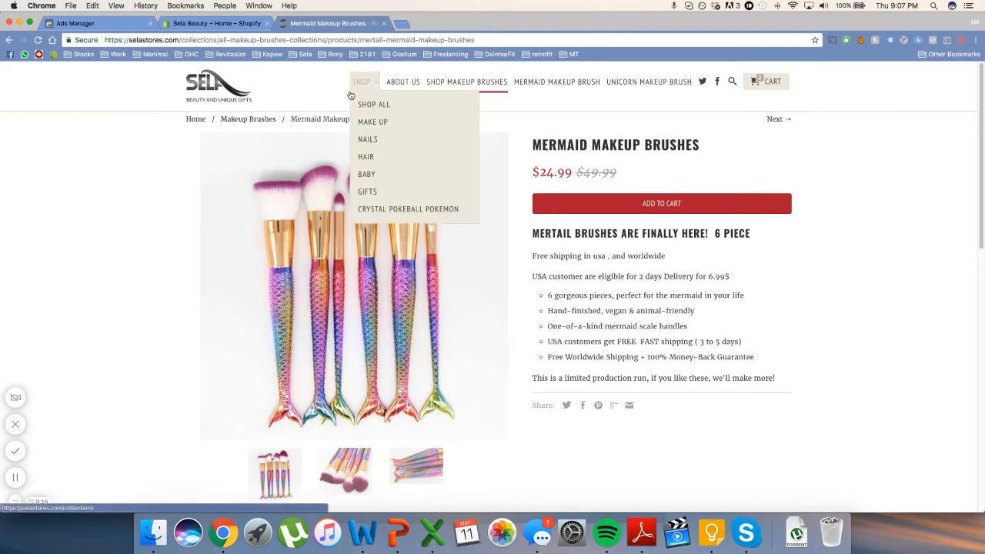
- Go from the Mermaid Makeup Brushes product page to the Sela store's home page
left_click(198, 88)
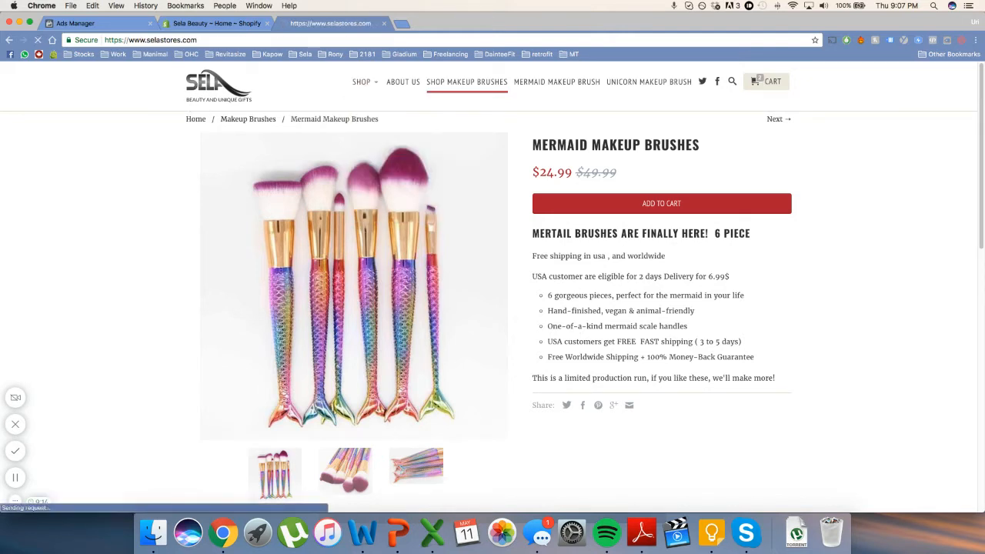
- Leave the pixel installation instructions for the Ads Manager campaign list, and view the Shopify admin home page
left_click(83, 27)
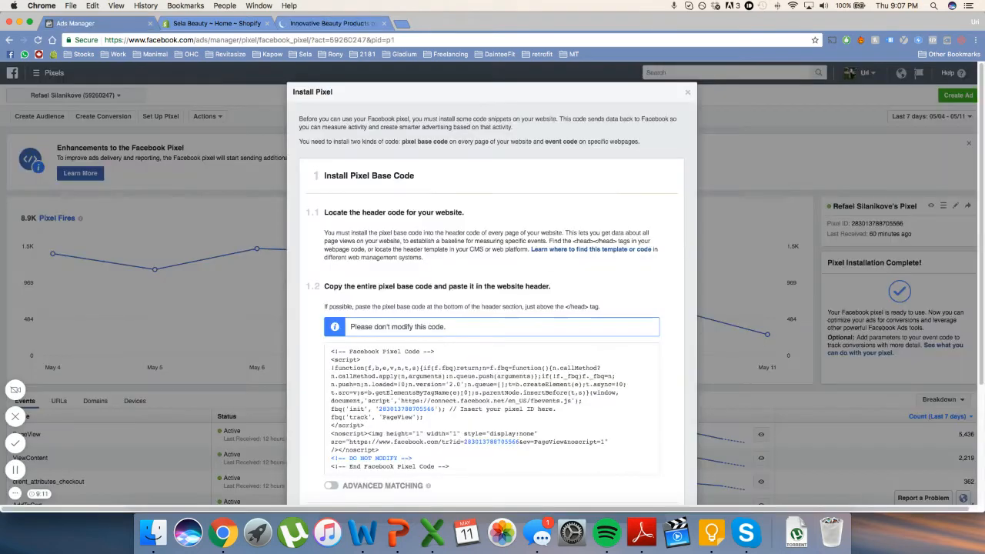
left_click(6, 114)
left_click(36, 73)
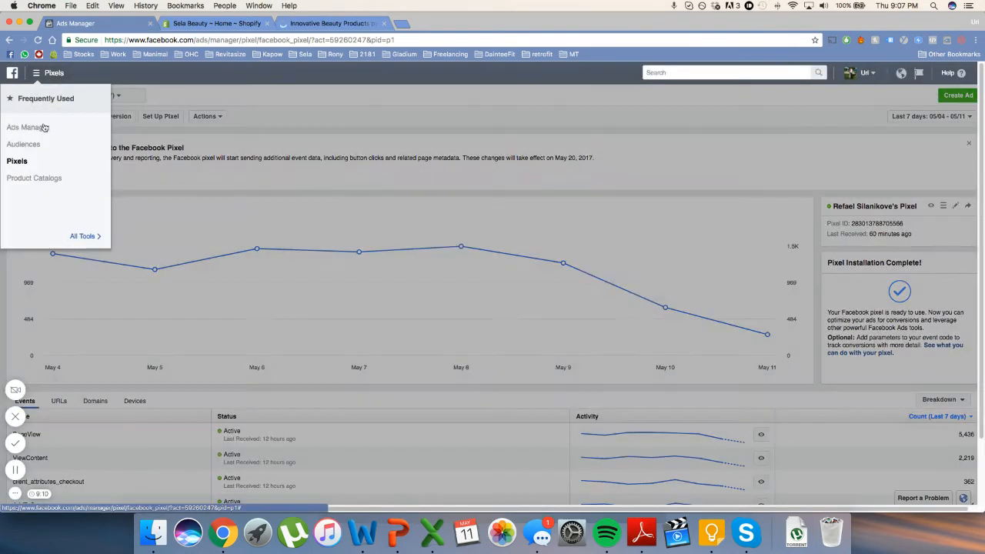
left_click(39, 129)
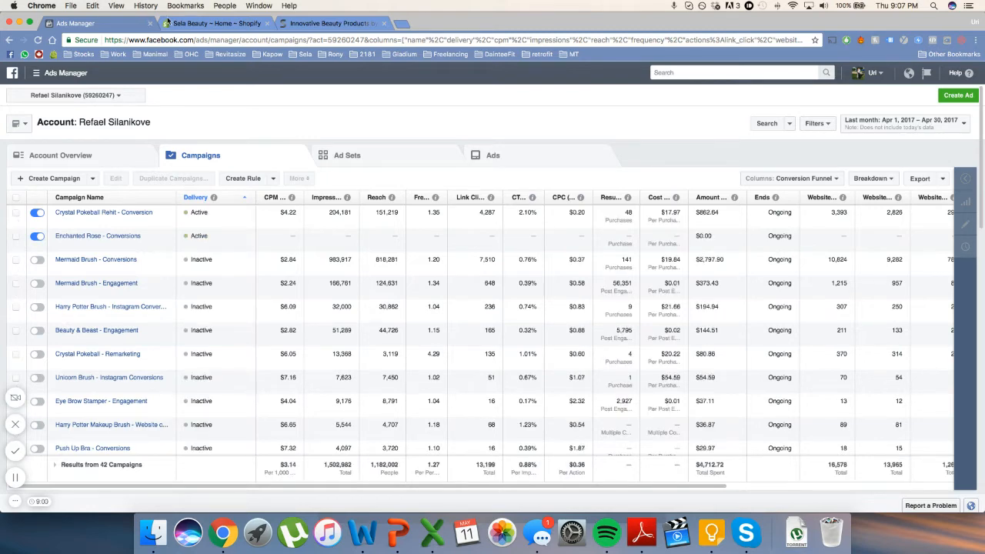
left_click(234, 23)
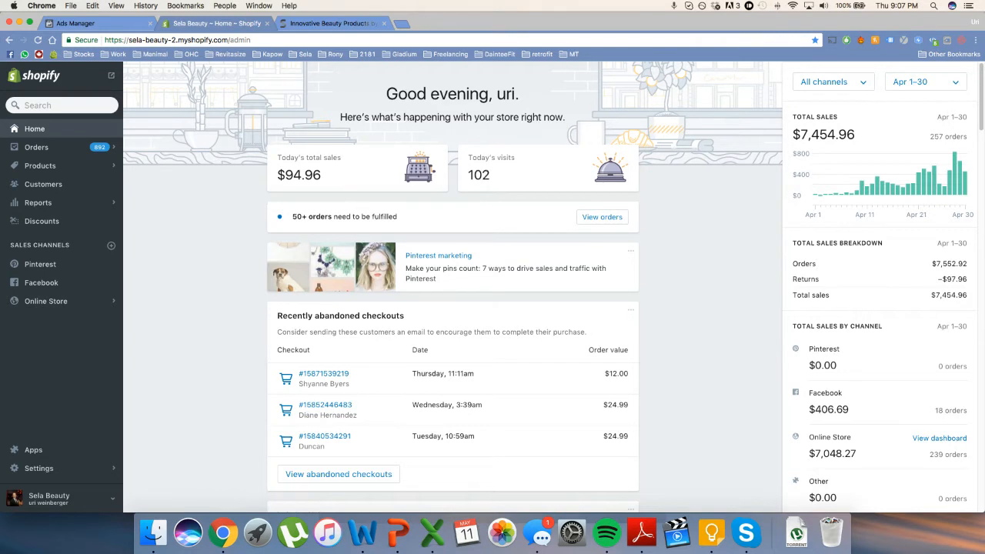
- Search Google for "facebook pixel helper" in a new tab, highlight its Chrome Web Store result and close the tab
left_click(401, 23)
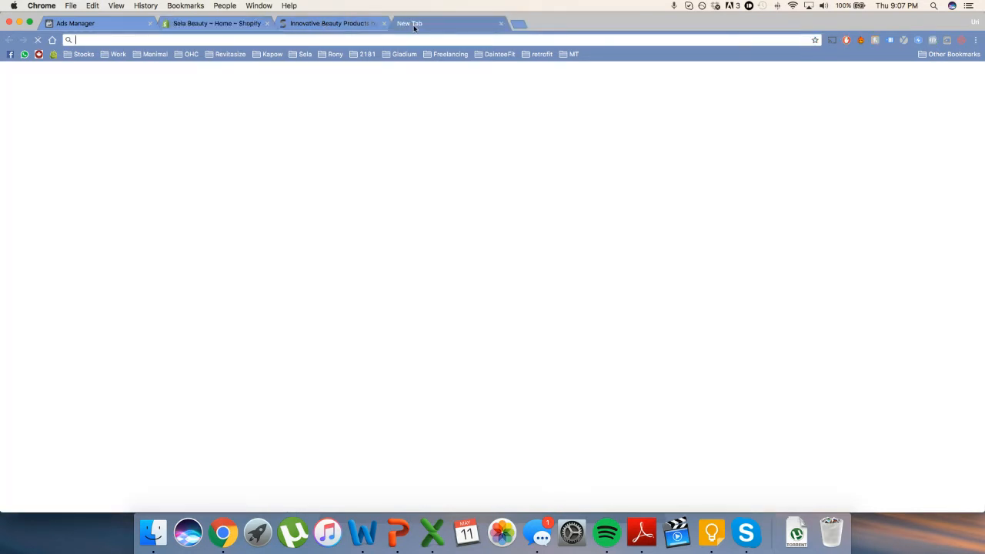
left_click(933, 43)
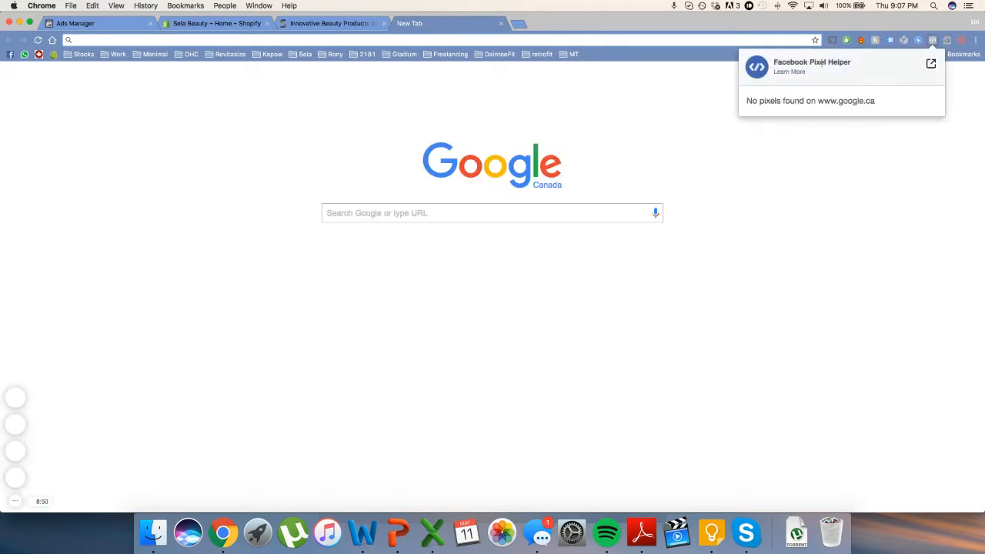
left_click(350, 211)
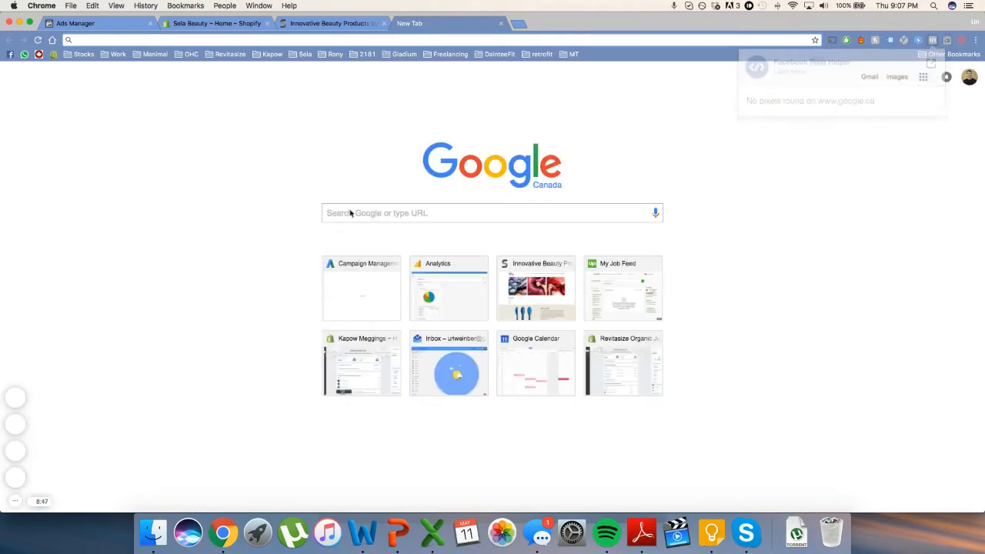
type("facebook pixel helper")
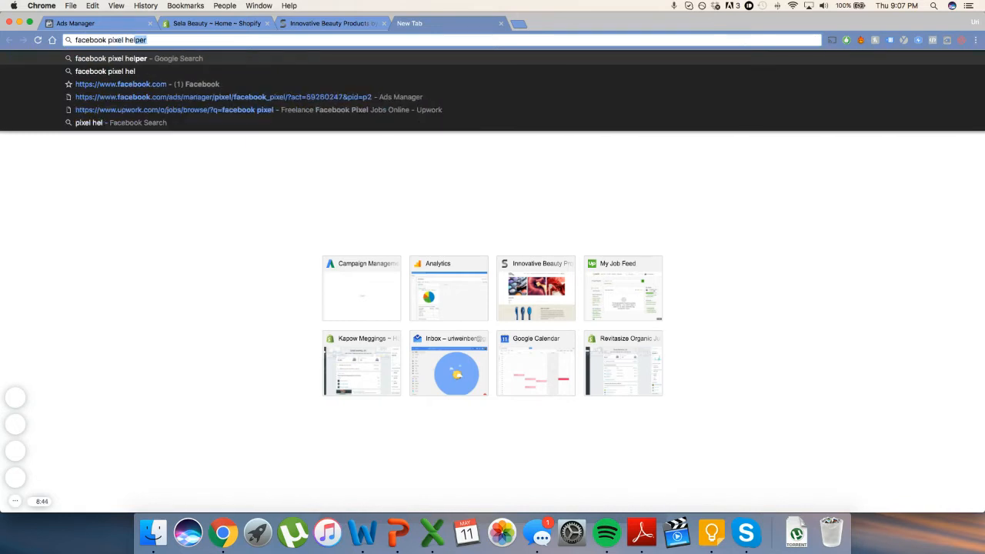
key("Return")
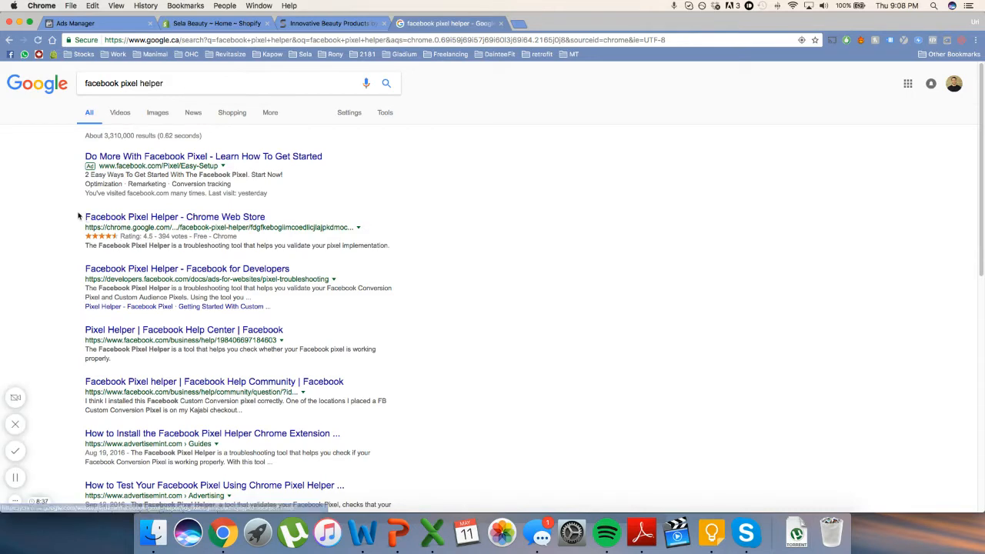
left_click_drag(82, 217, 374, 223)
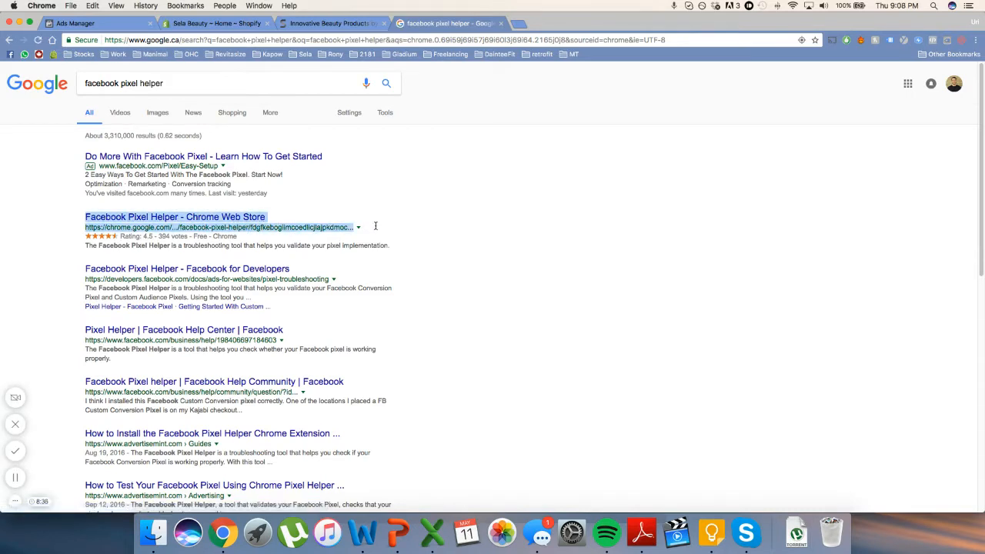
left_click(501, 24)
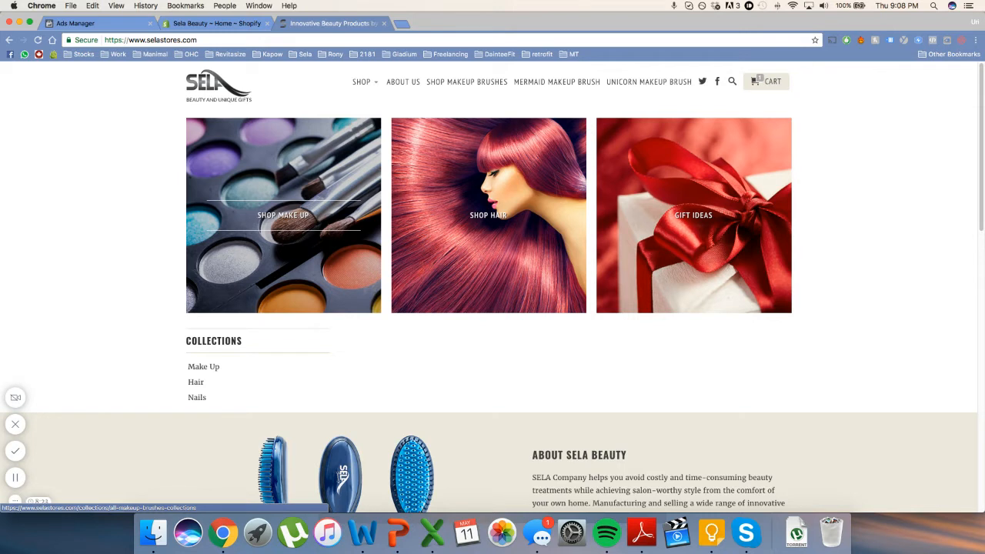
- Check the store's home page for pixels with Facebook Pixel Helper
left_click(932, 40)
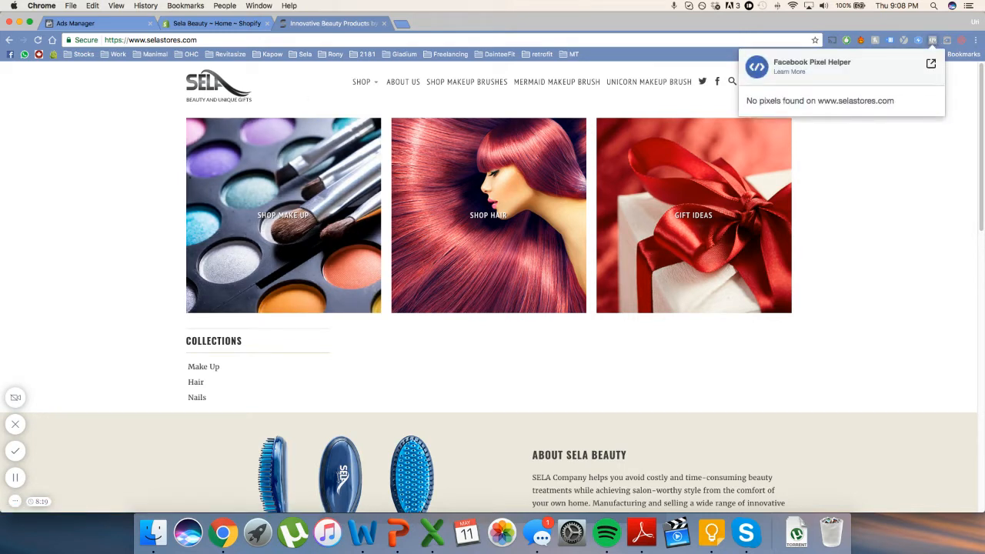
left_click_drag(746, 101, 894, 101)
left_click(105, 180)
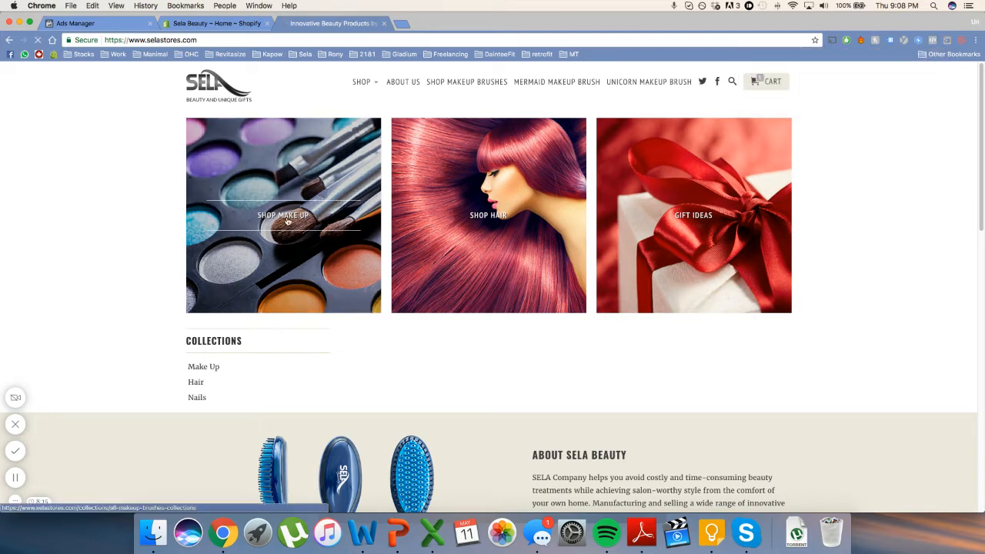
- Open the Shop Make Up collection and check it for pixels with Facebook Pixel Helper
left_click(288, 222)
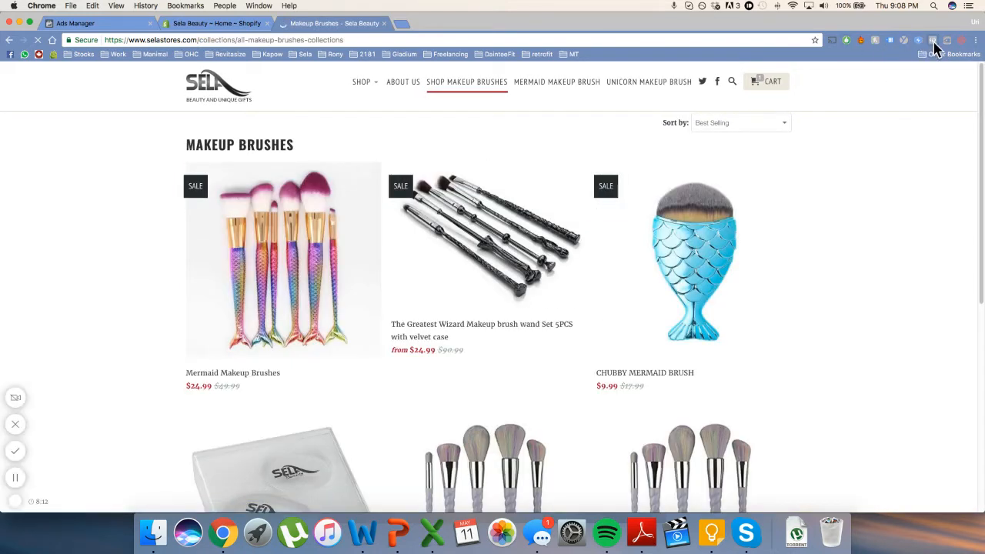
left_click(934, 42)
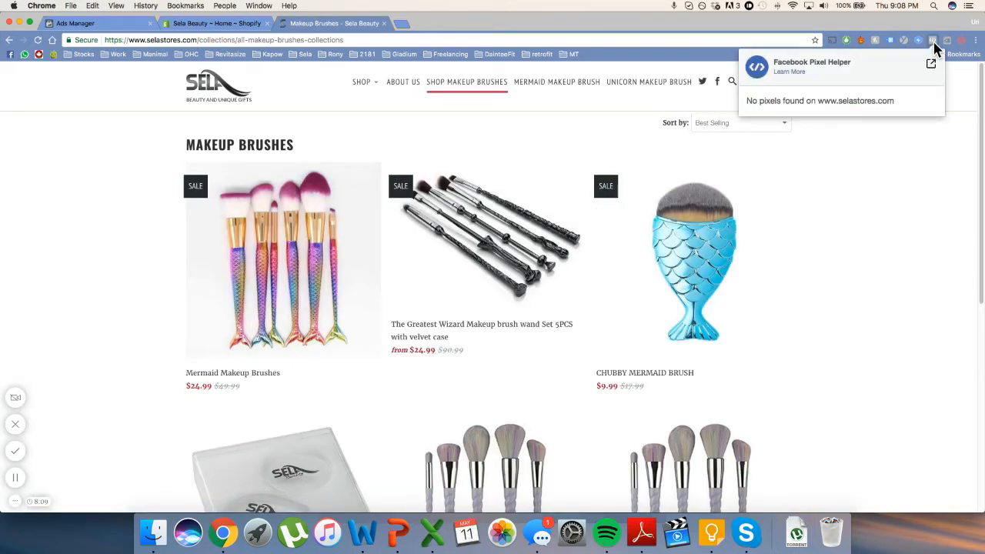
left_click(933, 42)
- Open the Mermaid Makeup Brushes product and check its page for pixels with Facebook Pixel Helper
left_click(266, 250)
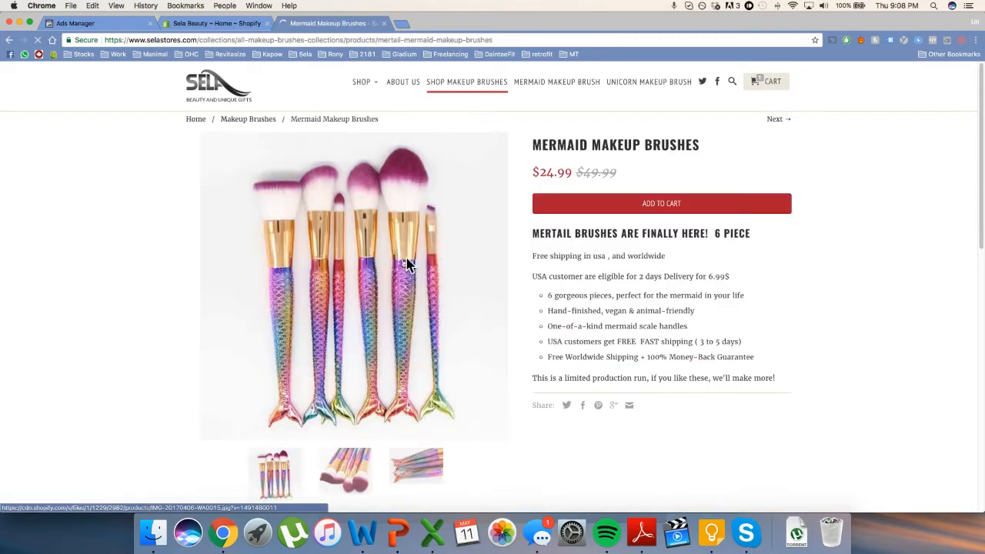
left_click(933, 42)
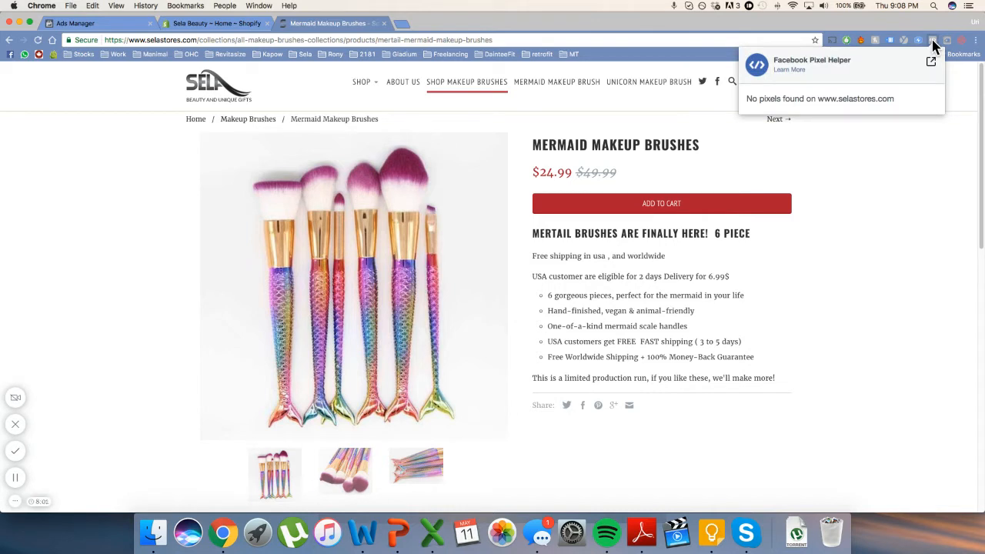
left_click(933, 41)
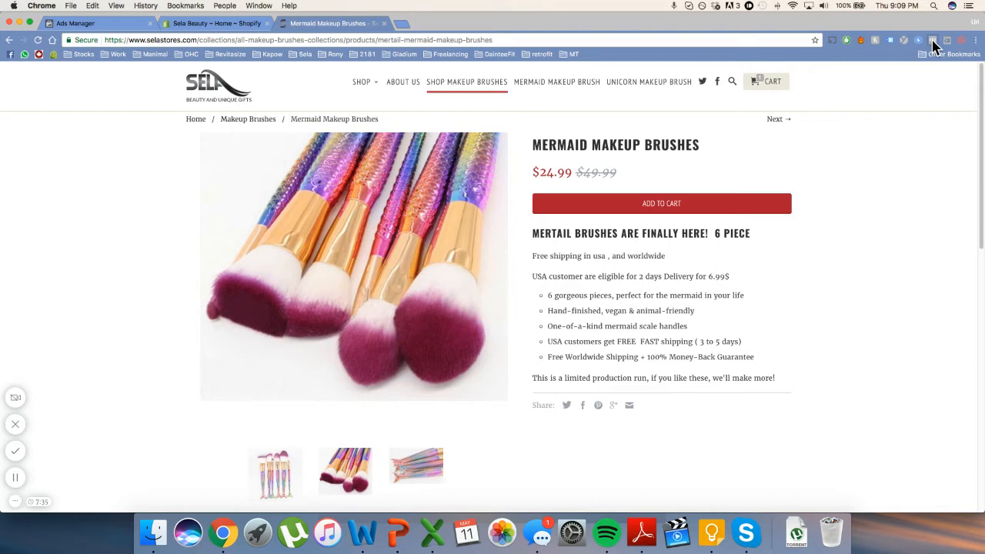
- Switch to Facebook Ads Manager, open Pixels from the Assets tools, and highlight the pixel ID
left_click(76, 23)
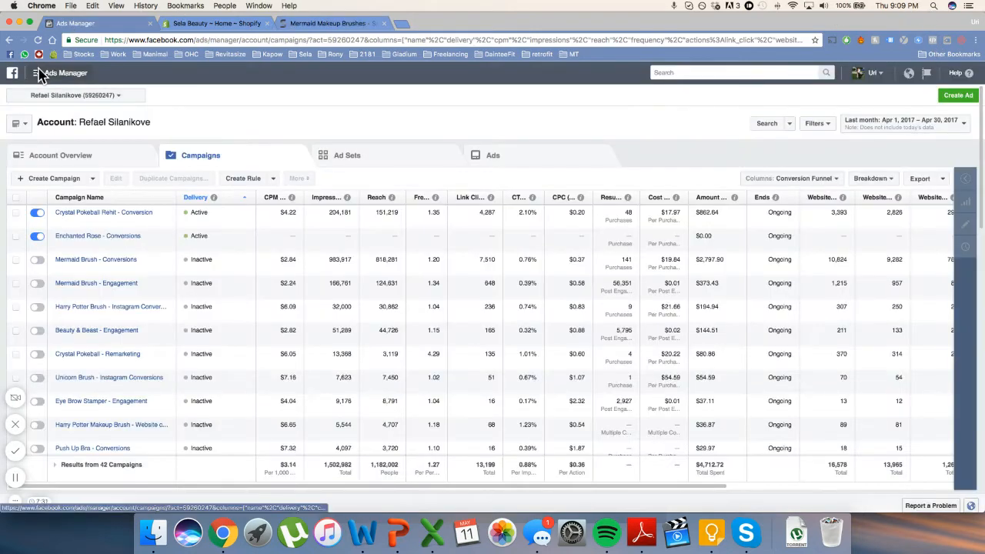
left_click(39, 74)
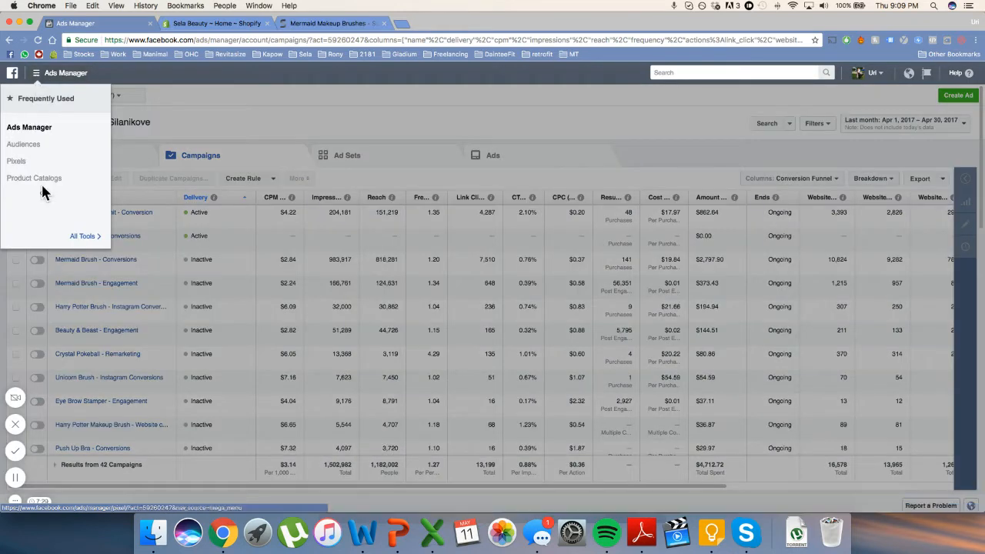
left_click(81, 236)
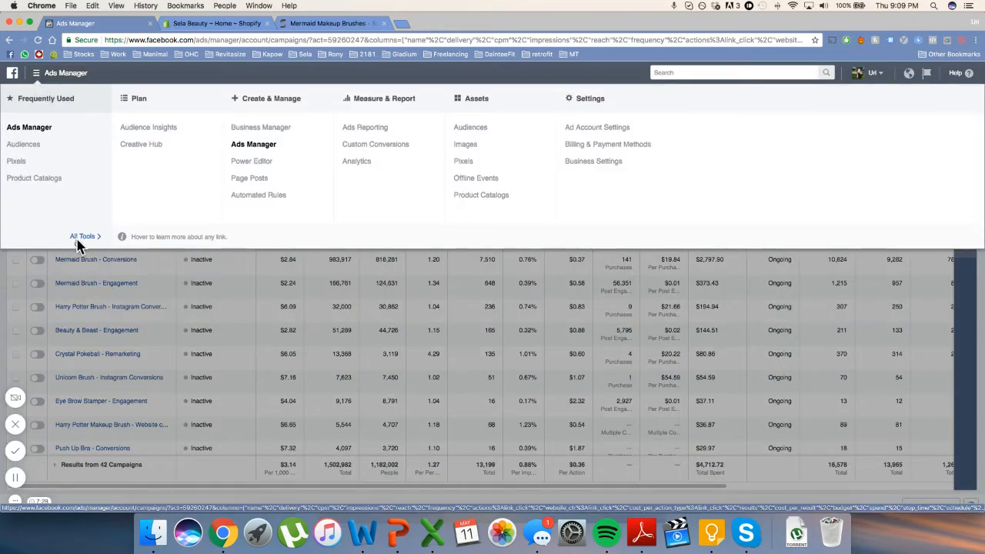
double_click(469, 100)
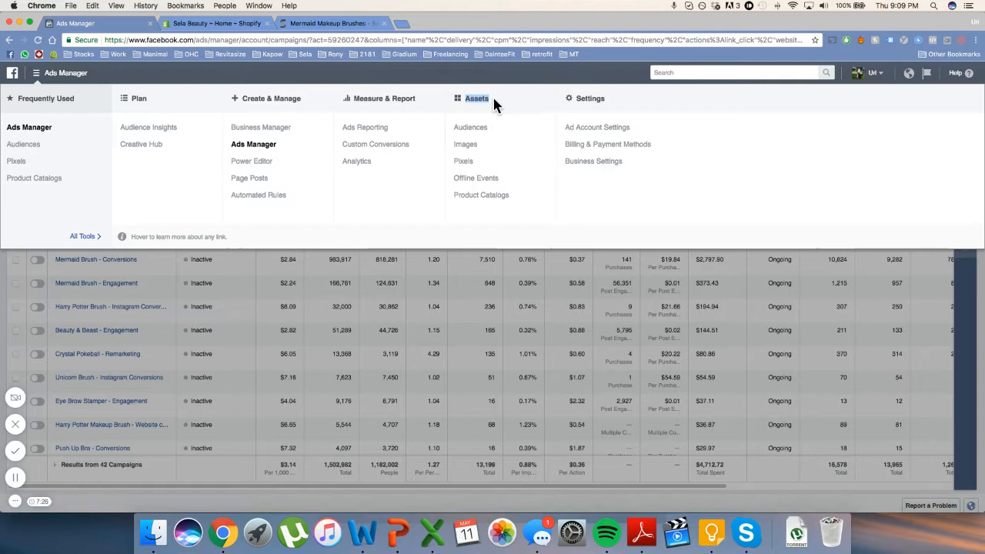
left_click(462, 165)
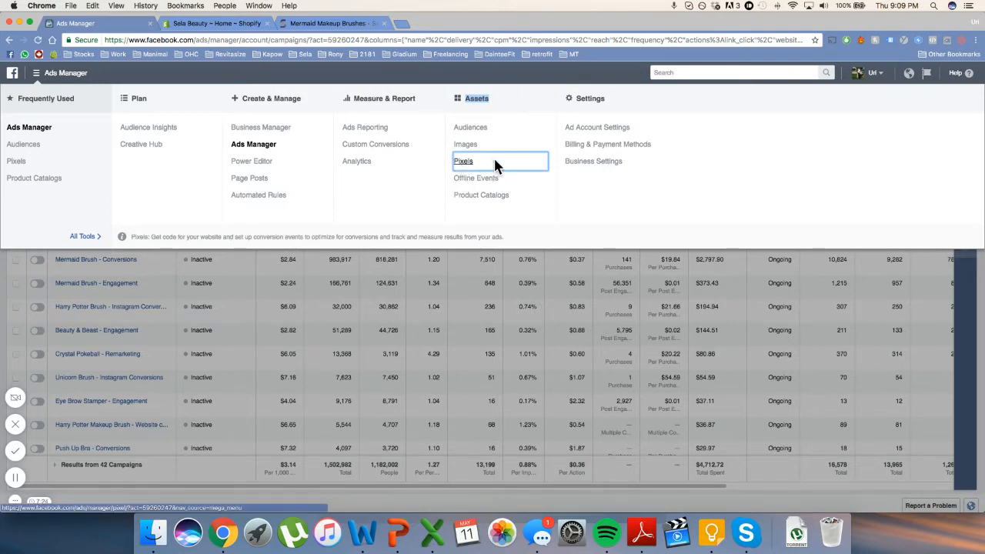
left_click(483, 163)
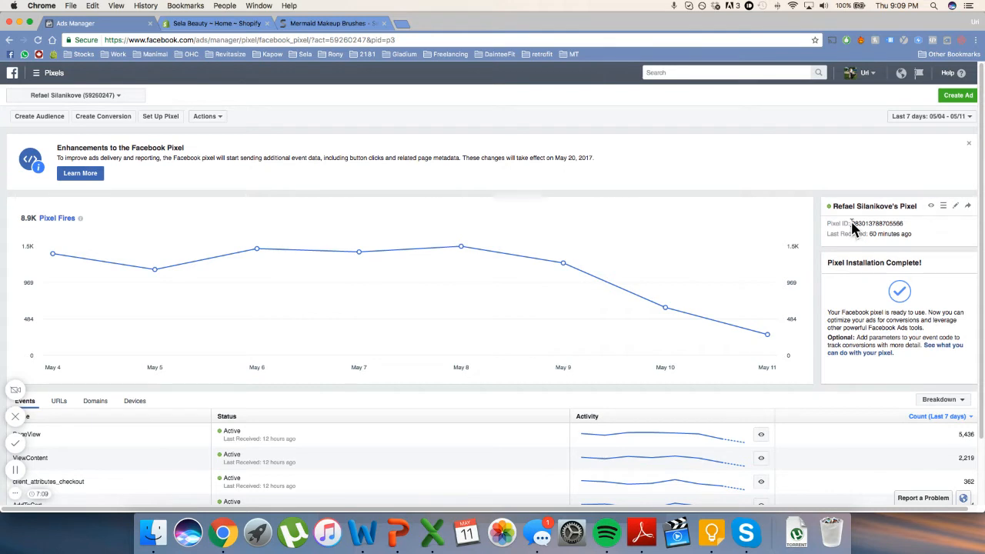
left_click_drag(852, 223, 905, 227)
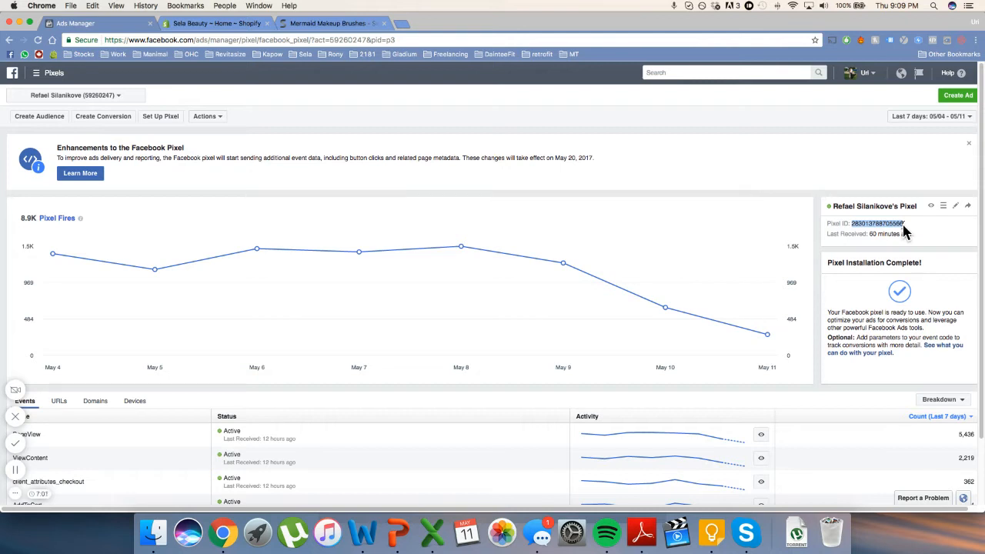
- Start setting up the pixel with the Copy and Paste the Code option and bring up the pixel base code
left_click(175, 121)
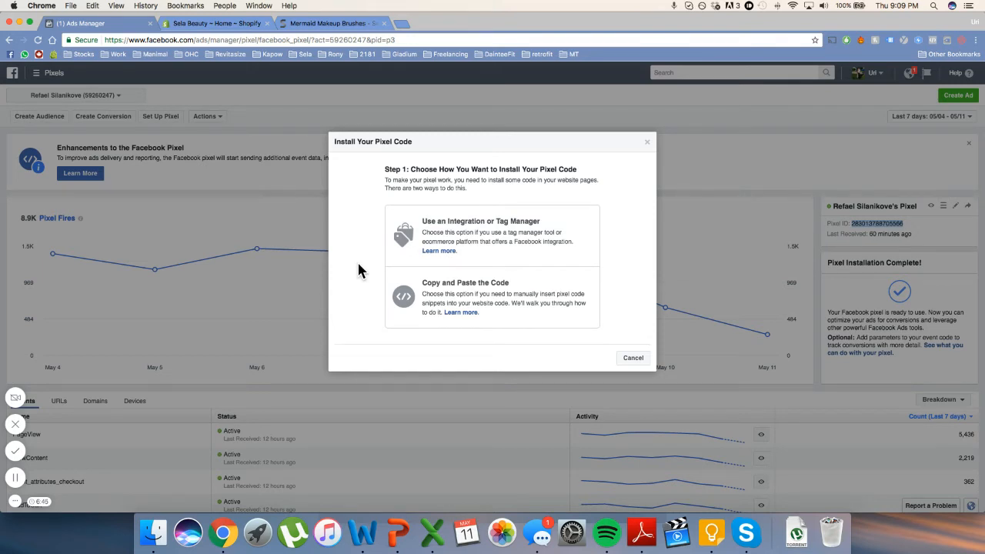
left_click(496, 301)
left_click(351, 212)
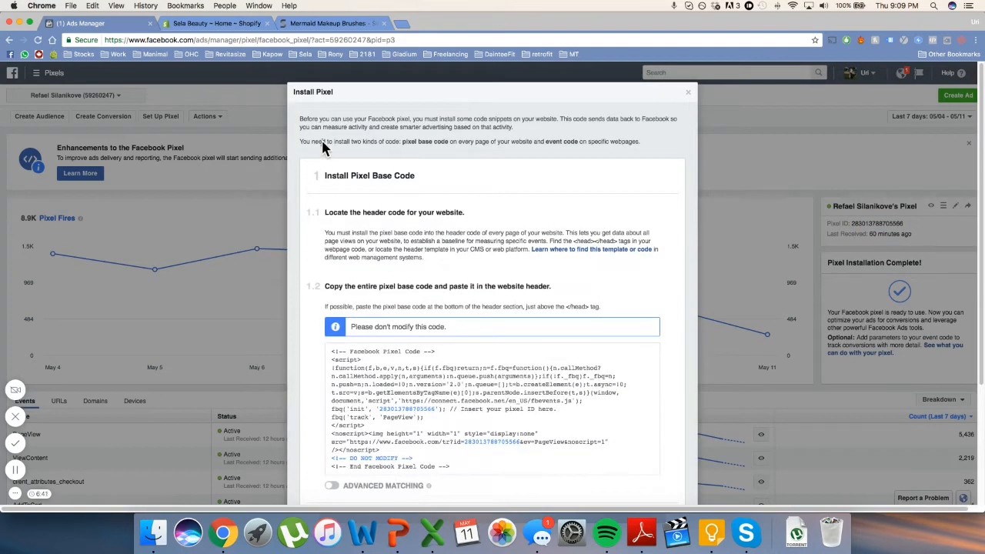
left_click_drag(472, 121, 501, 142)
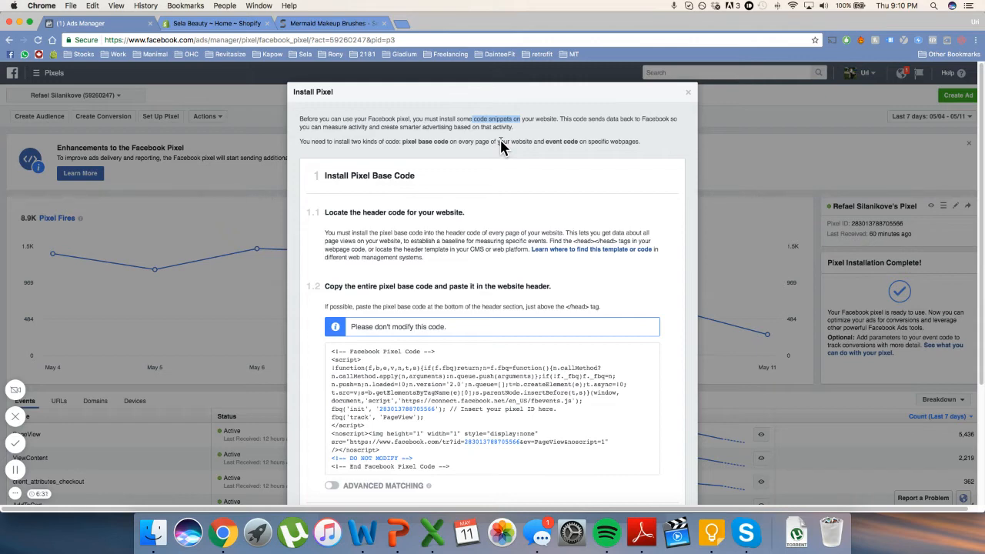
scroll(472, 360, "down", 2)
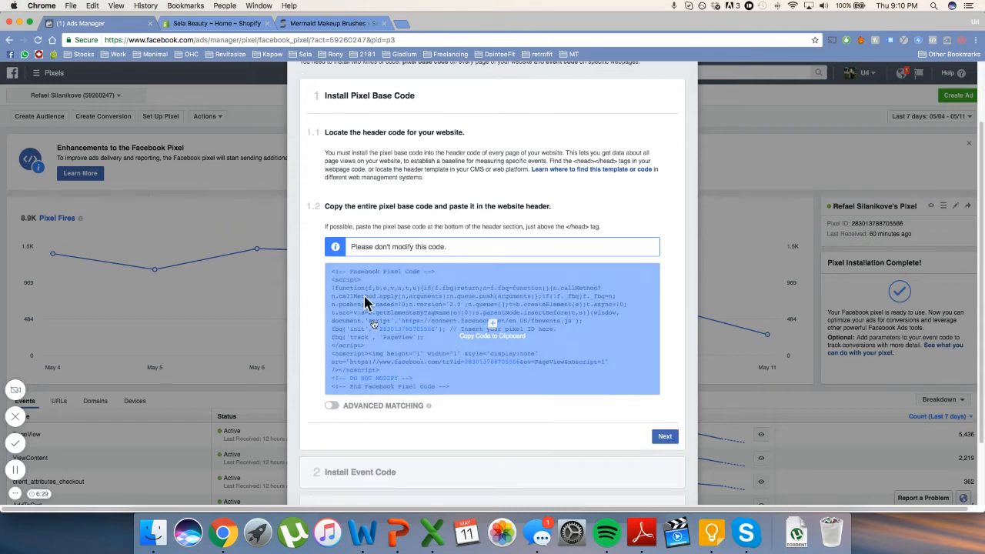
- Copy the entire pixel base code and paste it into the blank Word document
left_click(500, 328)
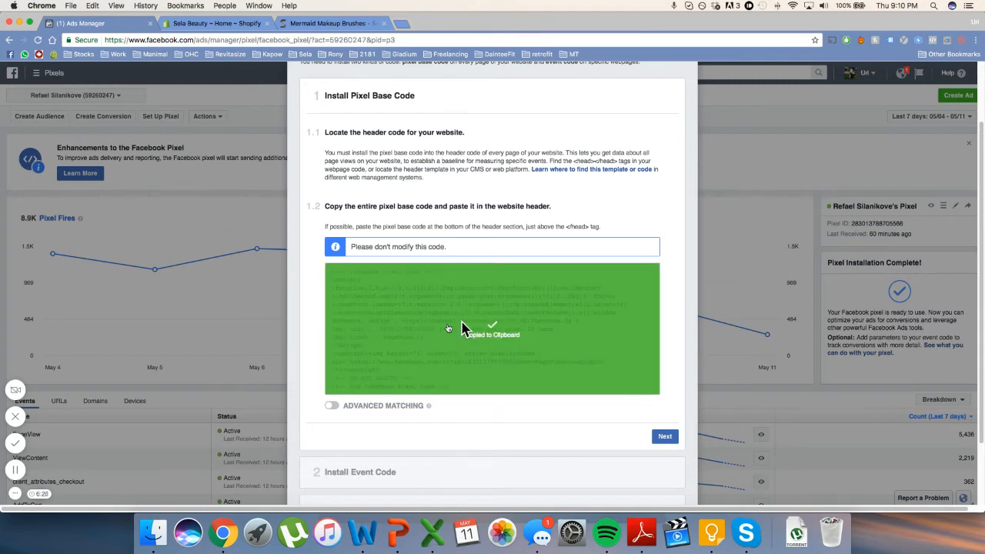
left_click(362, 532)
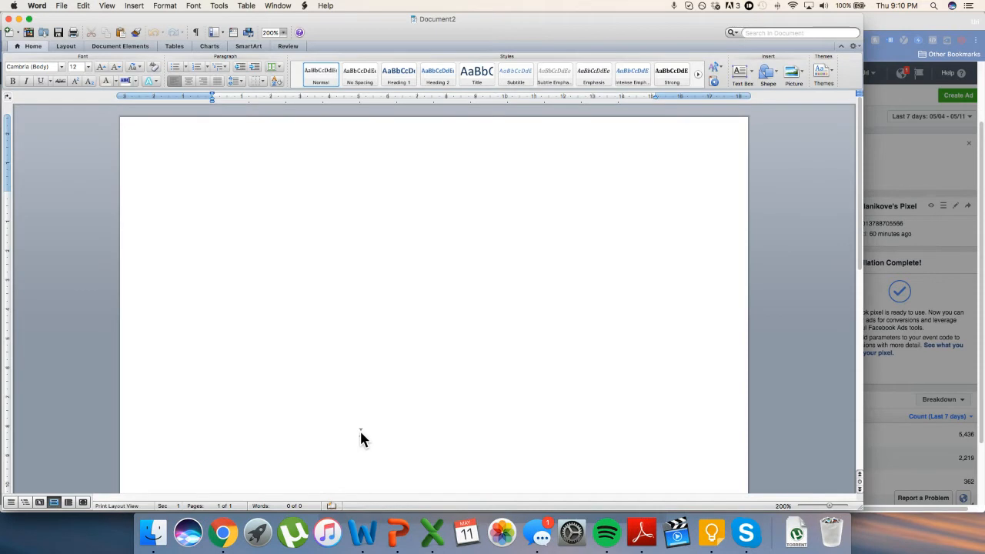
key("super+v")
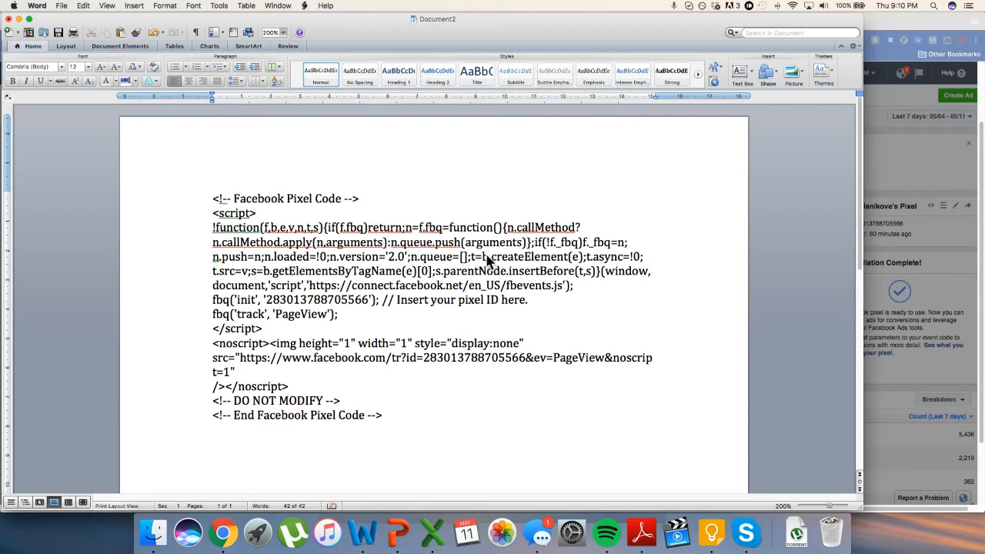
- Copy the pixel ID from the fbq('init') line and paste it on a separate line below the code
left_click_drag(213, 304, 249, 305)
left_click(266, 299)
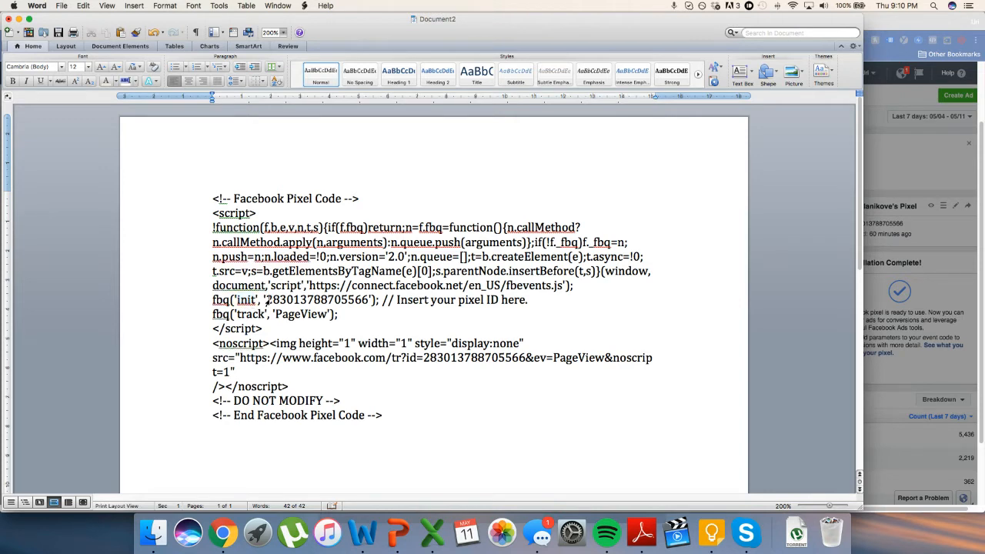
left_click_drag(266, 299, 370, 300)
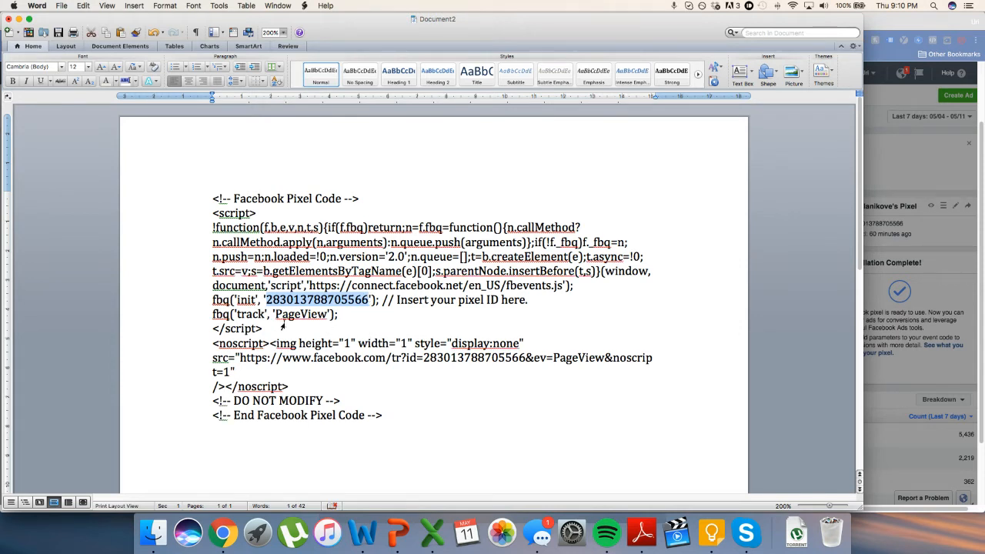
left_click_drag(262, 301, 358, 311)
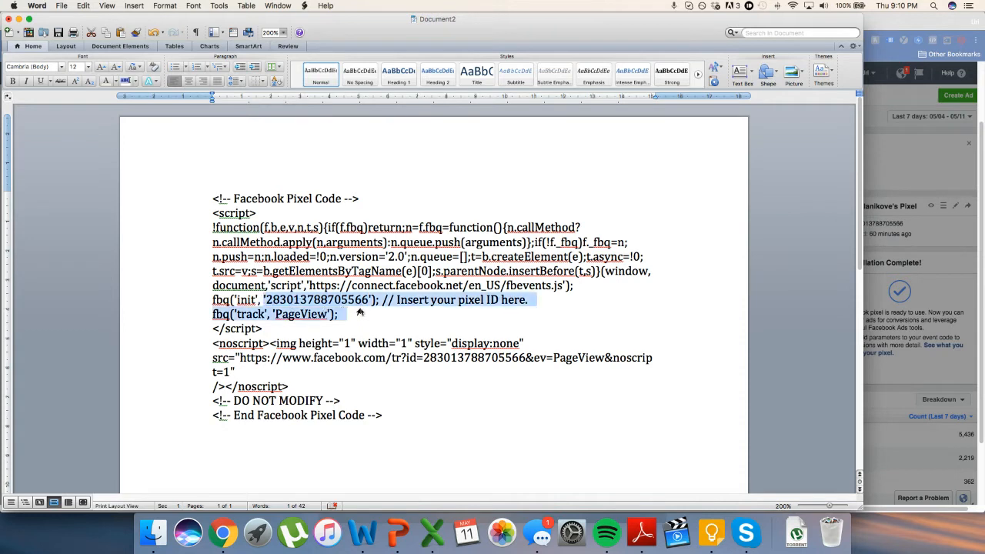
left_click(305, 459)
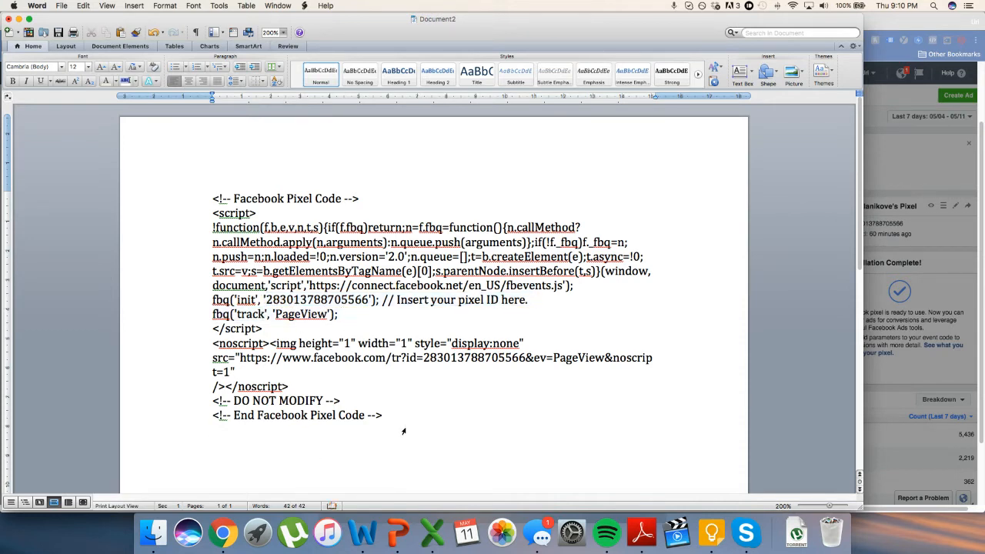
key("super+v")
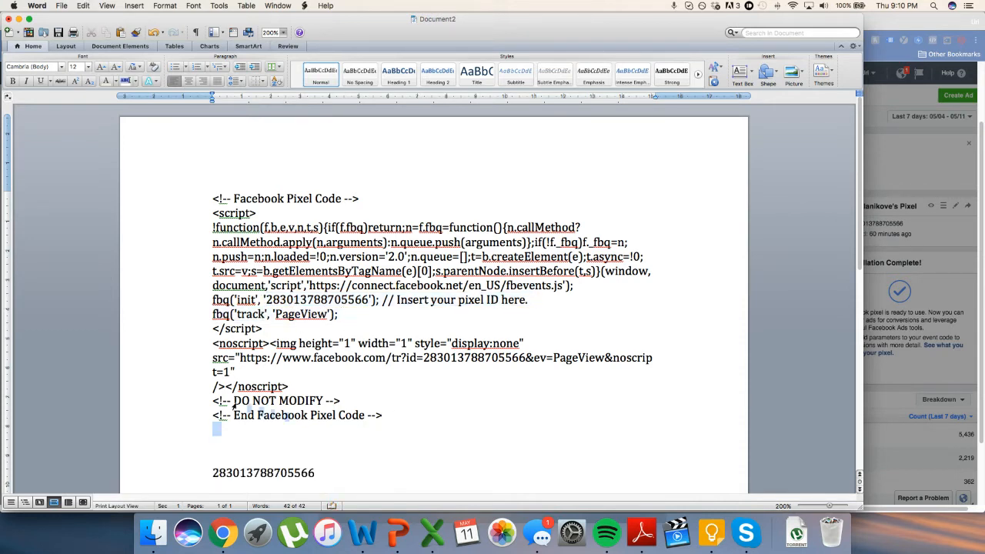
- Delete the base code and blank lines above the separate pixel ID, and select the remaining ID for copying
left_click_drag(216, 430, 115, 184)
key("BackSpace")
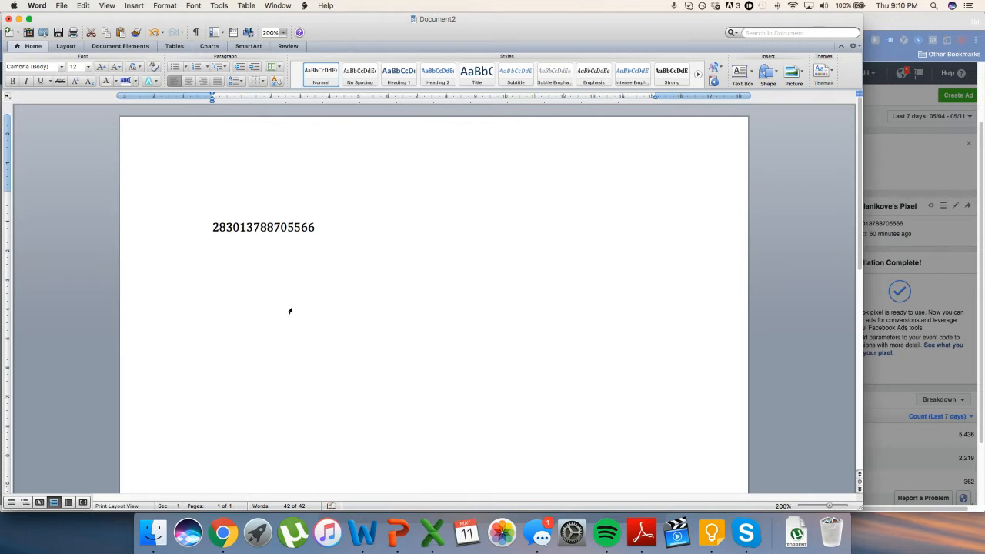
left_click(212, 232)
key("BackSpace")
key("BackSpace")
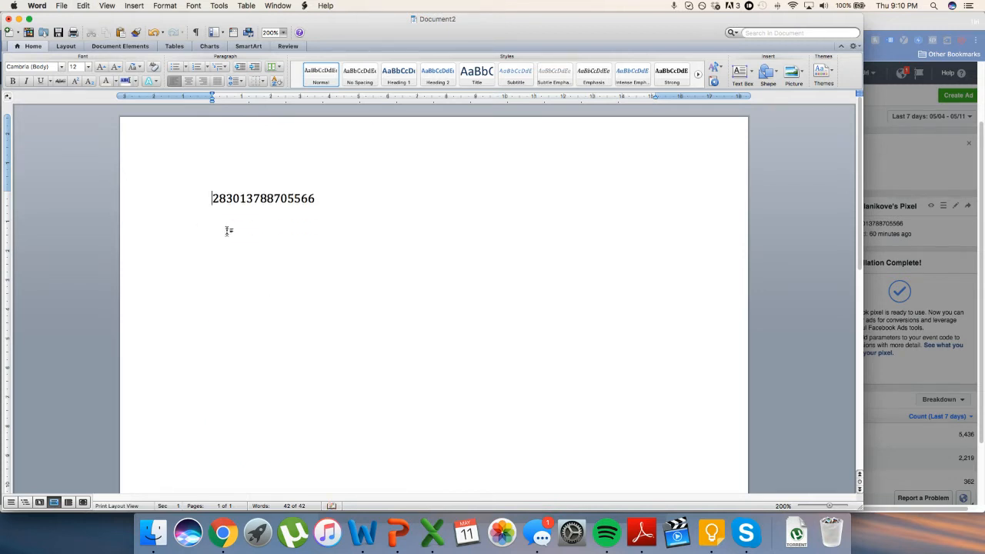
double_click(322, 197)
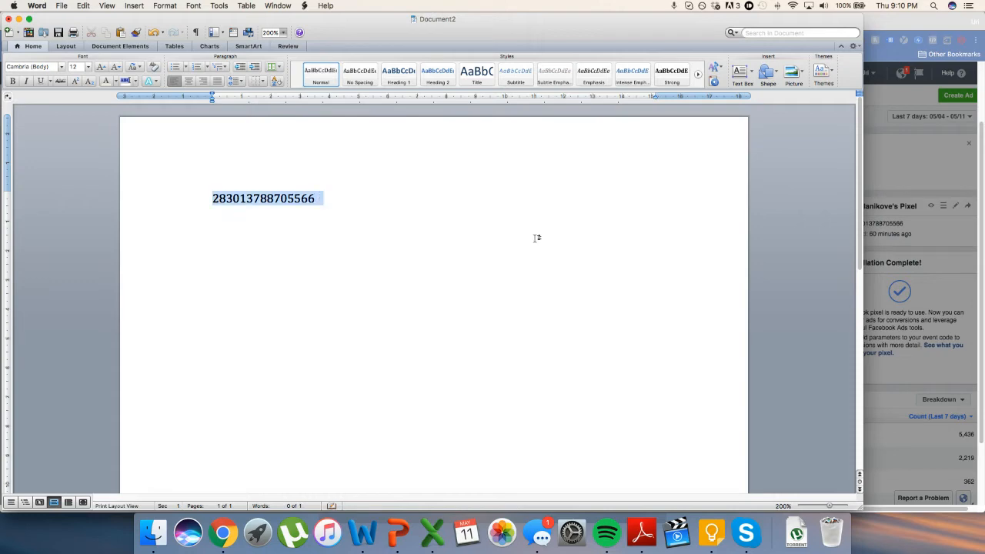
- Switch back to Chrome and open the Online Store preferences in the Shopify admin
left_click(969, 146)
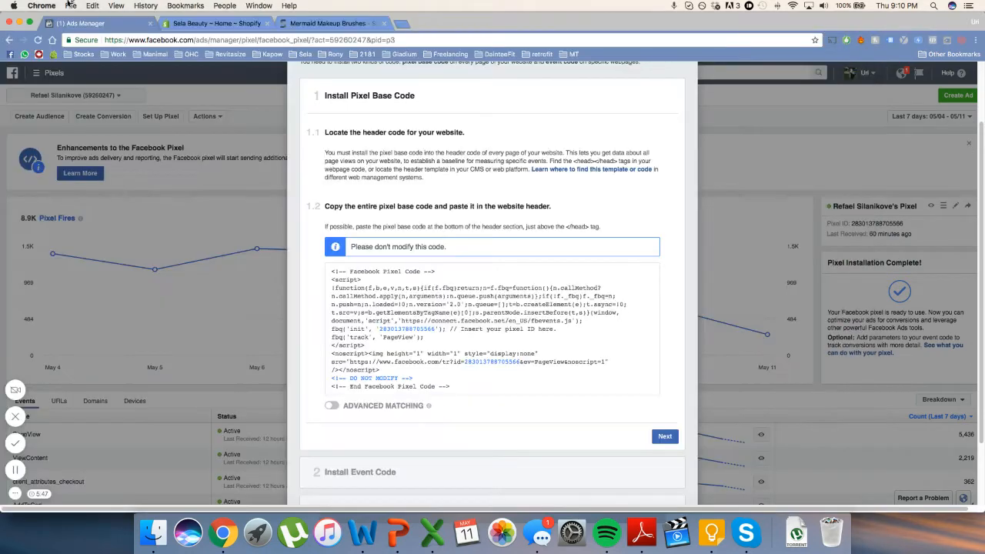
left_click(215, 24)
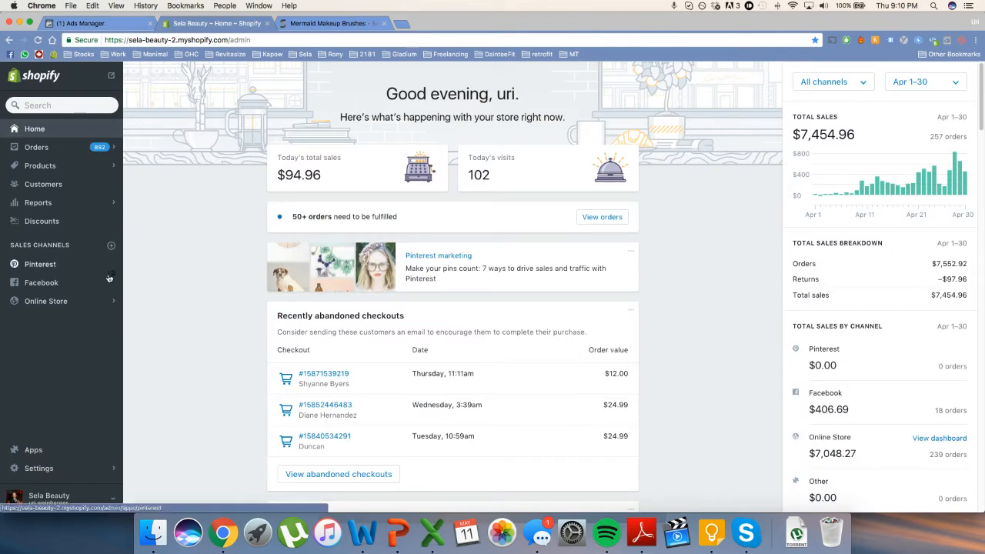
left_click(85, 301)
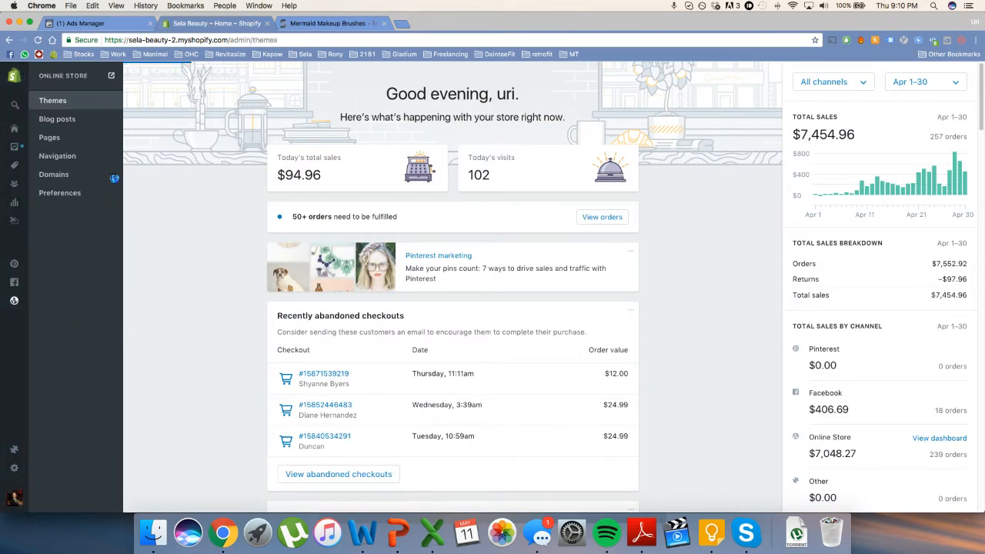
left_click(86, 101)
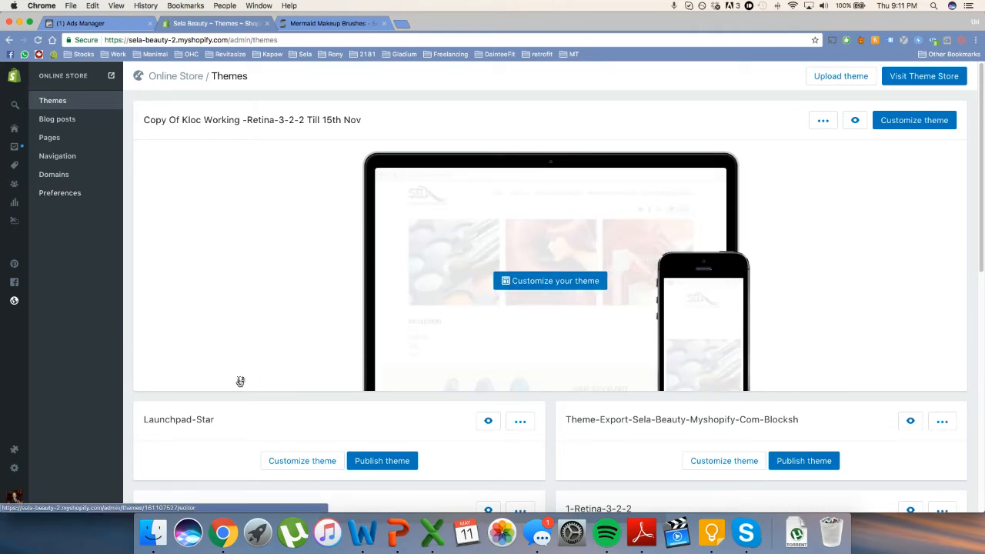
left_click(66, 194)
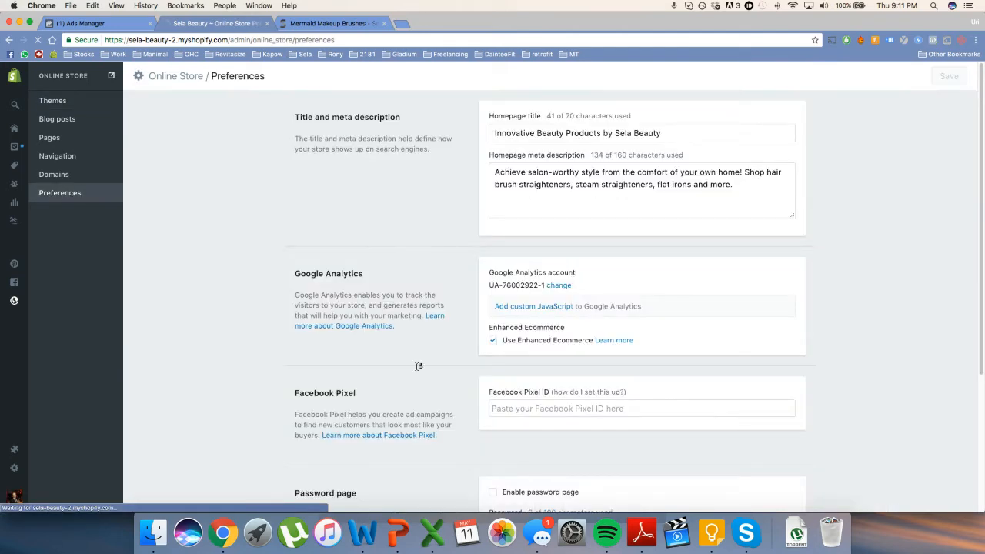
- Paste the copied ID into the Facebook Pixel ID field and save the store preferences
scroll(418, 366, "down", 5)
left_click_drag(293, 202, 388, 201)
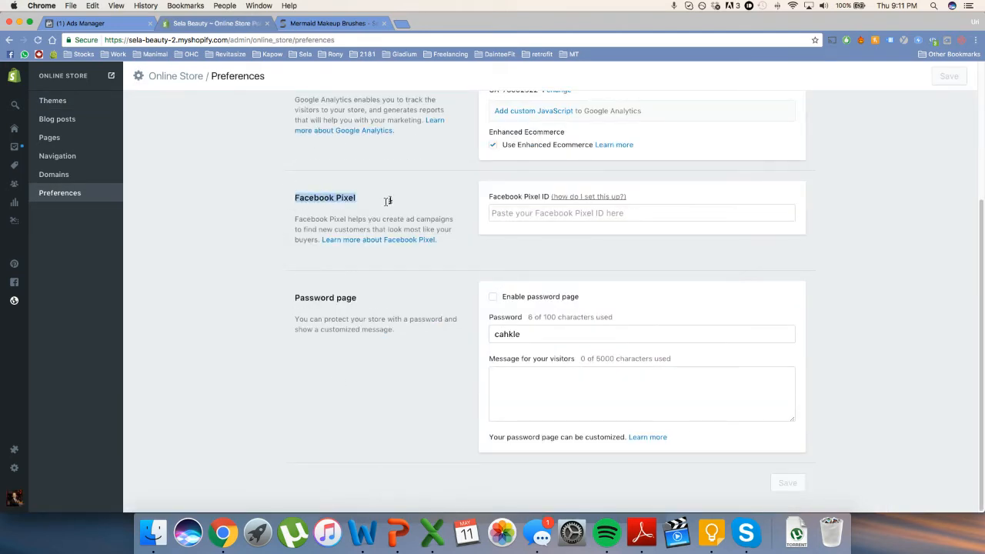
left_click(503, 213)
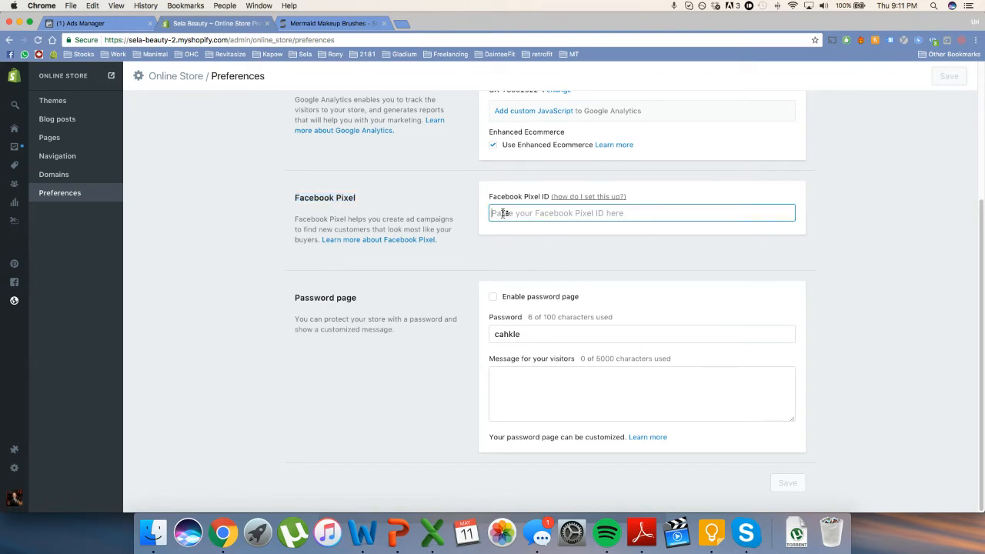
key("super+v")
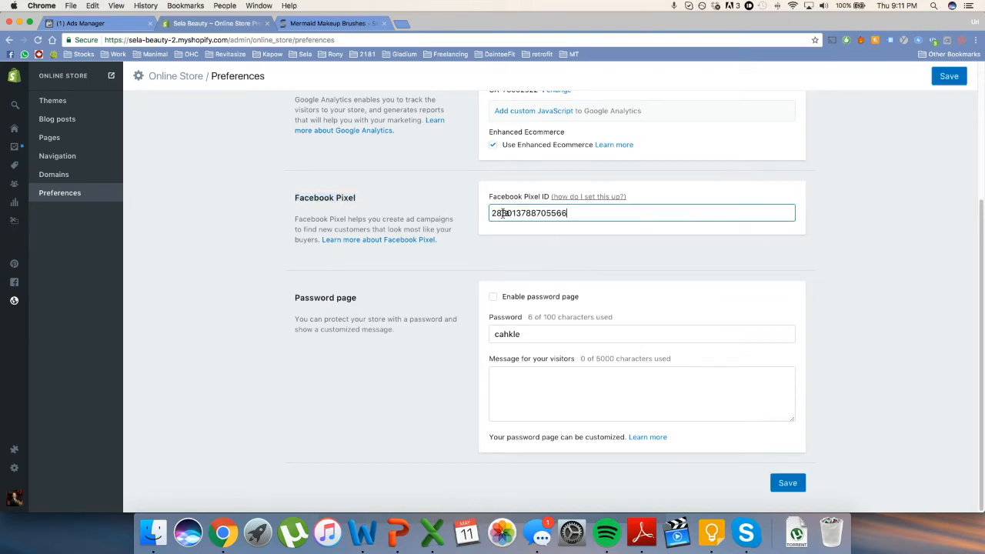
left_click(958, 75)
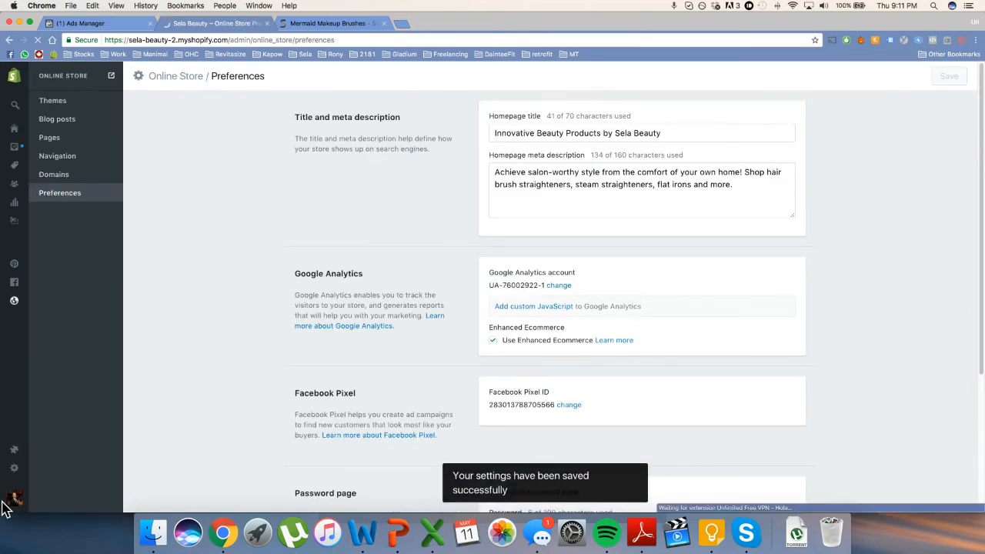
- Go back to the open Mermaid Makeup Brushes page and check it with Facebook Pixel Helper
mouse_move(6, 506)
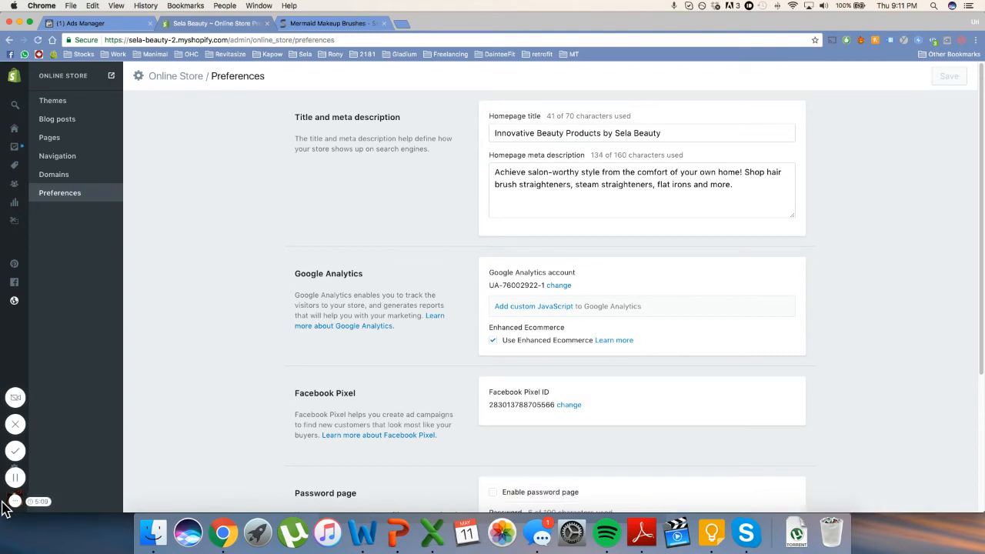
left_click(342, 23)
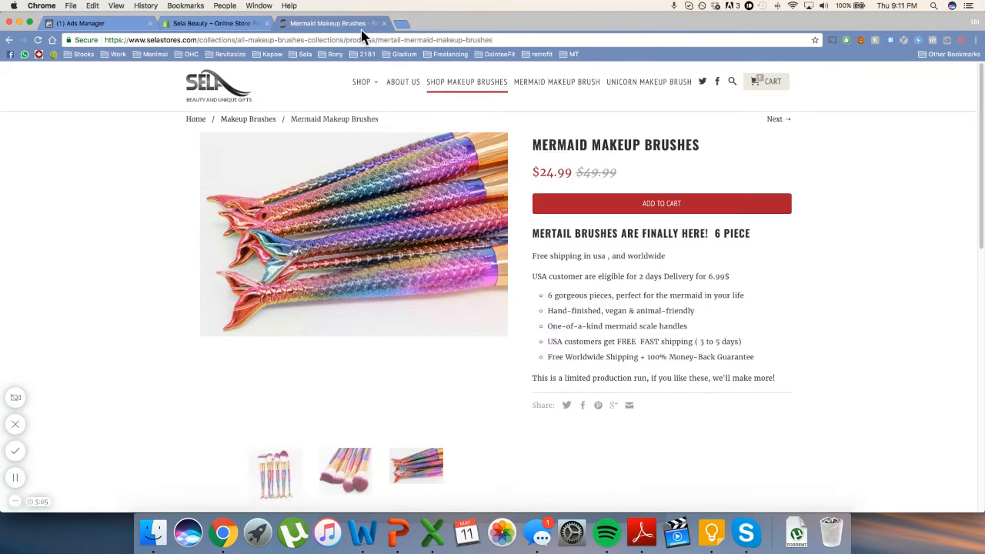
left_click(933, 40)
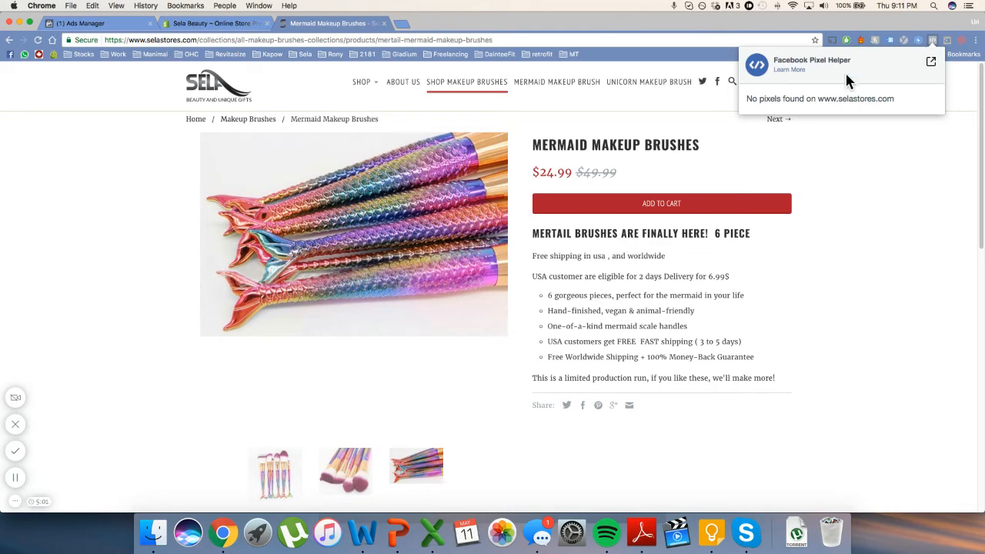
left_click(931, 43)
- Open the Sela store home page, check it with Facebook Pixel Helper, and expand the PageView event details
left_click(211, 89)
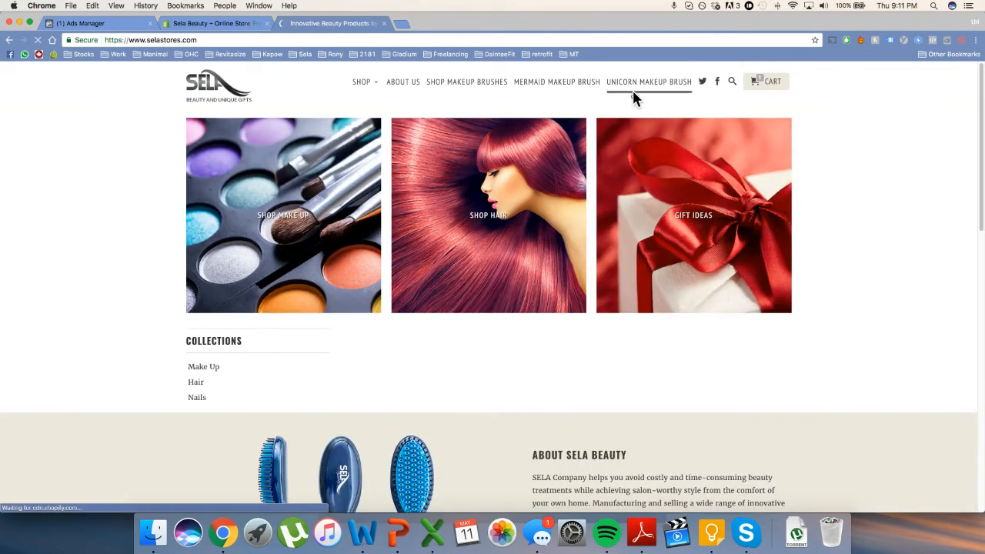
left_click(933, 41)
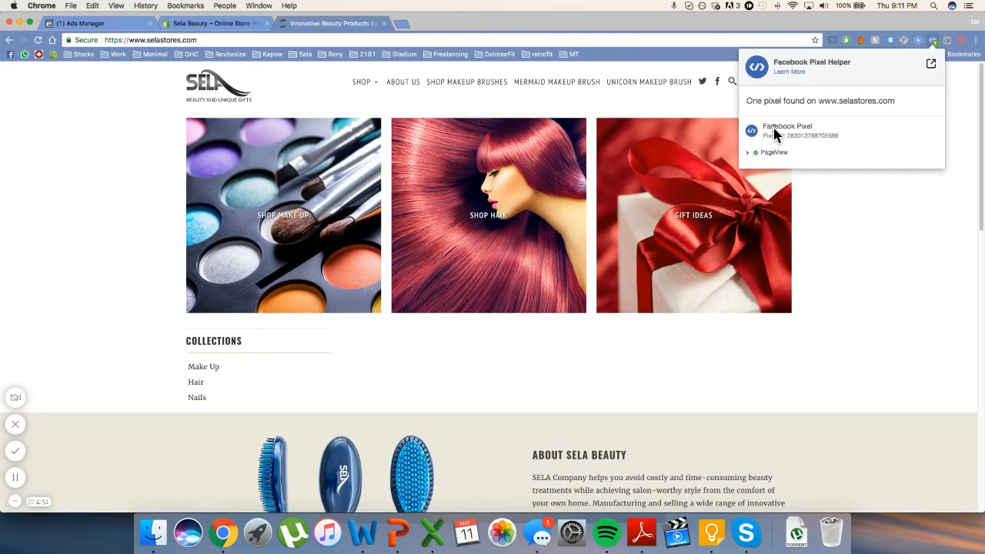
mouse_move(790, 136)
left_mouse_down()
mouse_move(842, 137)
mouse_move(791, 142)
left_mouse_up()
left_click(784, 153)
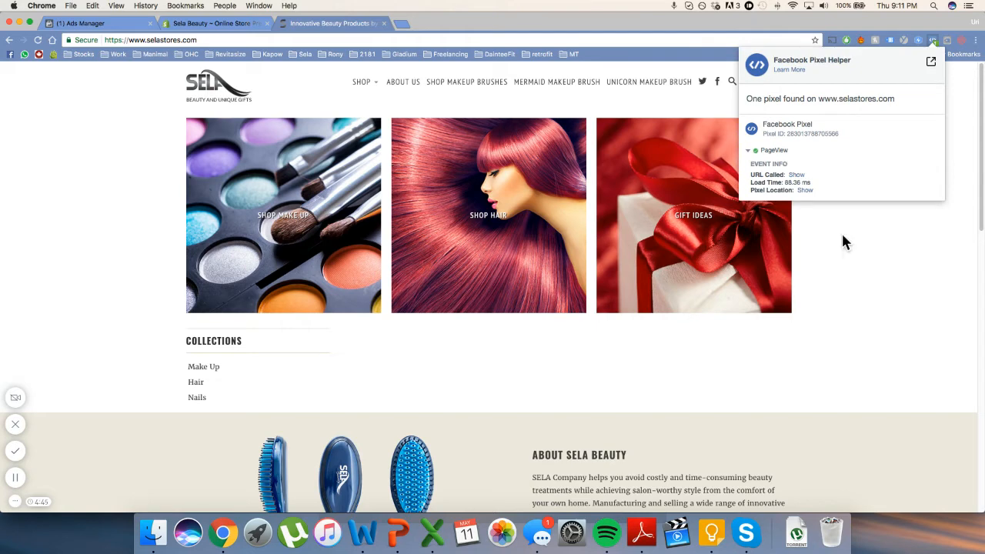
- Open the Mermaid Makeup Brushes product through the Shop Make Up collection and check it with Facebook Pixel Helper
left_click(120, 209)
left_click(313, 222)
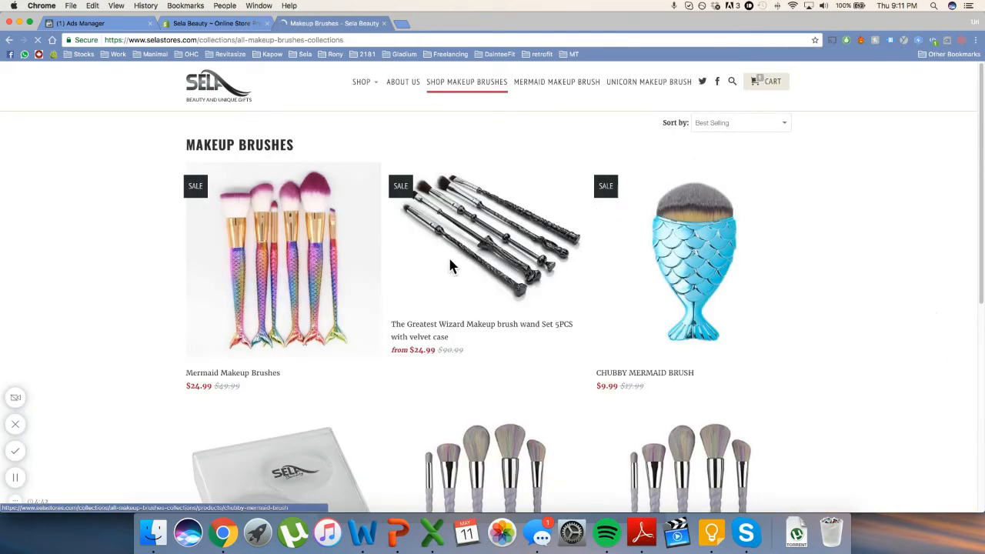
left_click(308, 259)
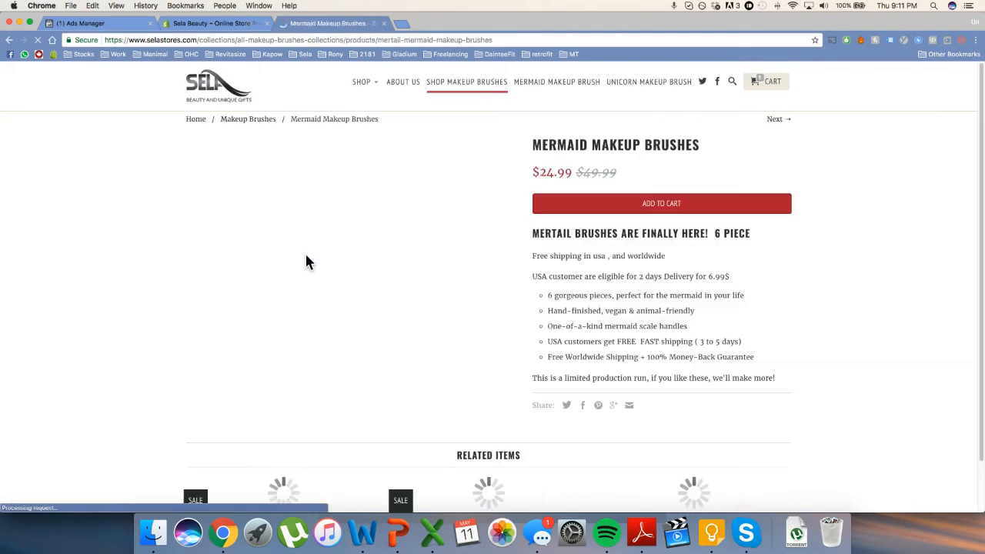
left_click(933, 40)
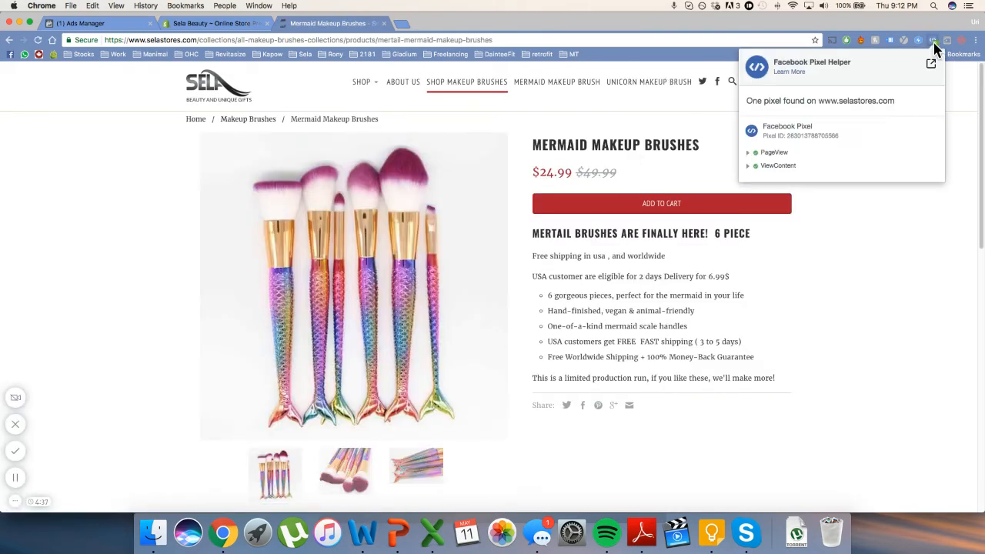
- Examine the details of the PageView and ViewContent events for the product page, and close Facebook Pixel Helper
left_click_drag(797, 156, 763, 154)
left_click(761, 157)
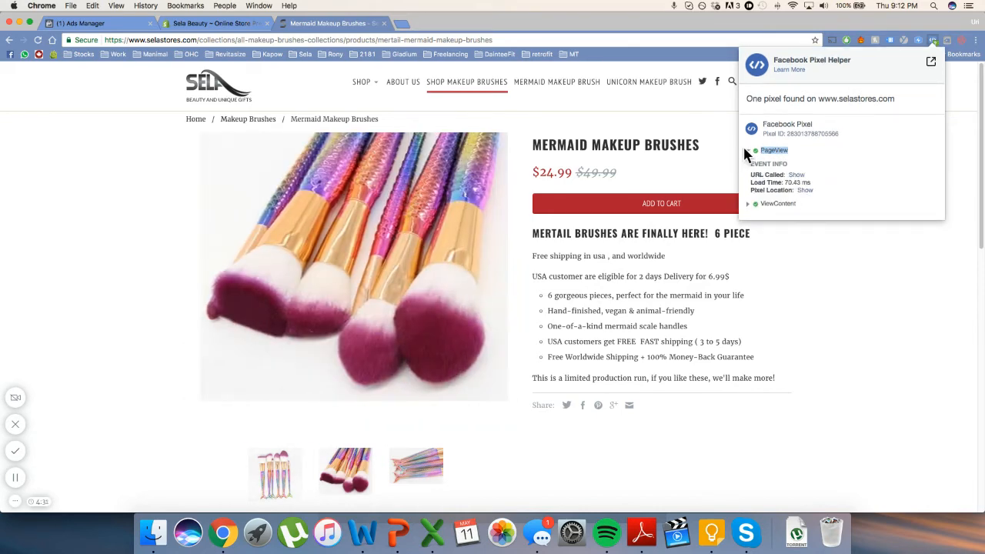
left_click(746, 150)
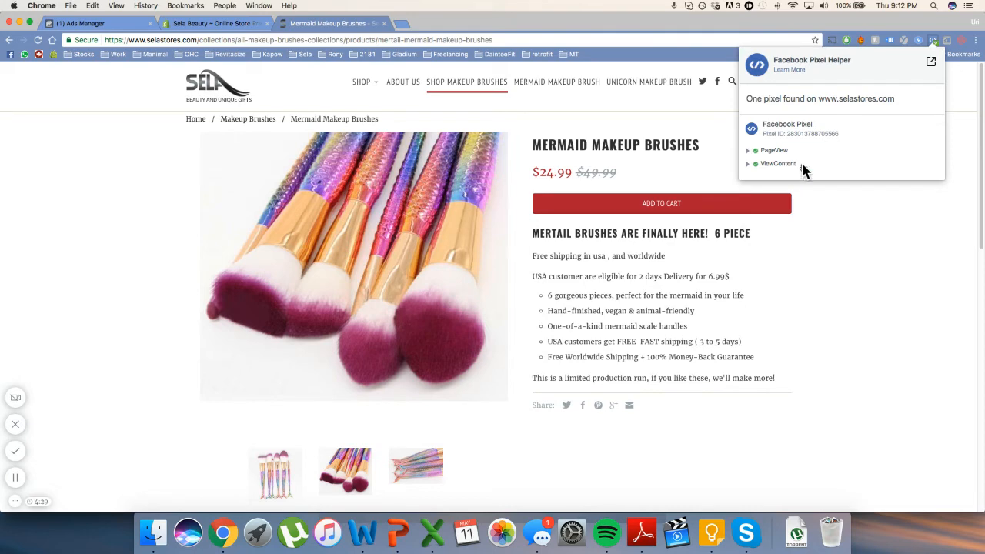
left_click_drag(801, 161, 765, 165)
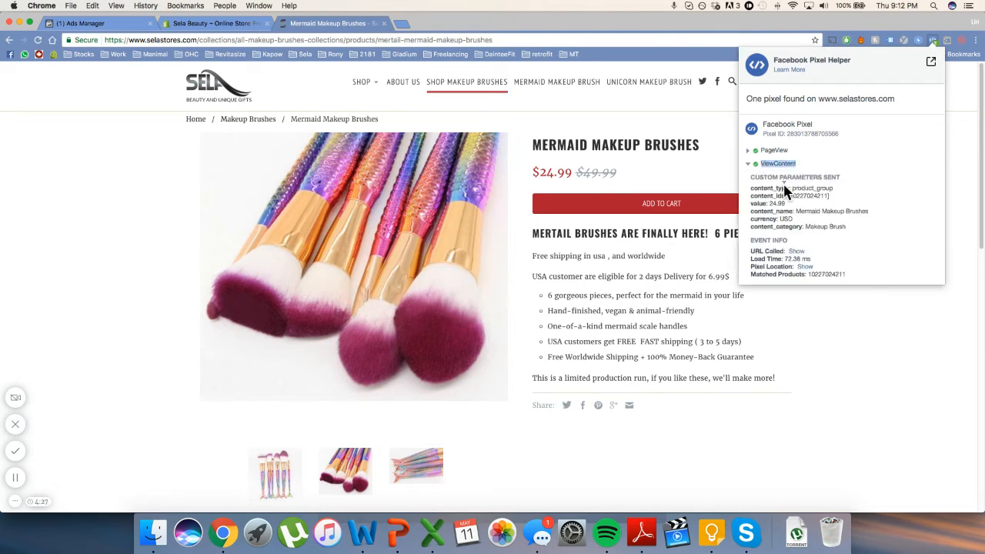
left_click(846, 351)
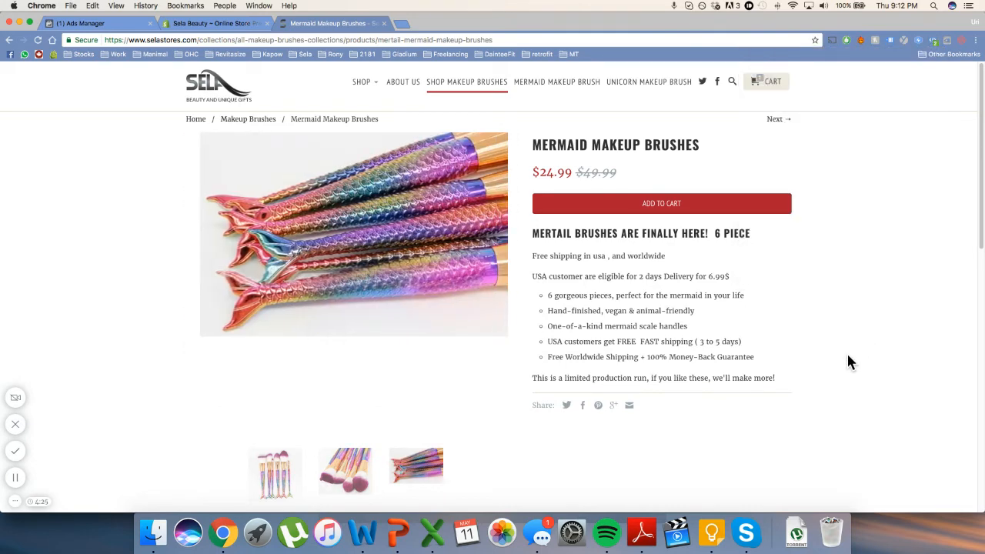
- Add the Mermaid Makeup Brushes to the cart and check the page's pixel events with Facebook Pixel Helper
left_click(637, 205)
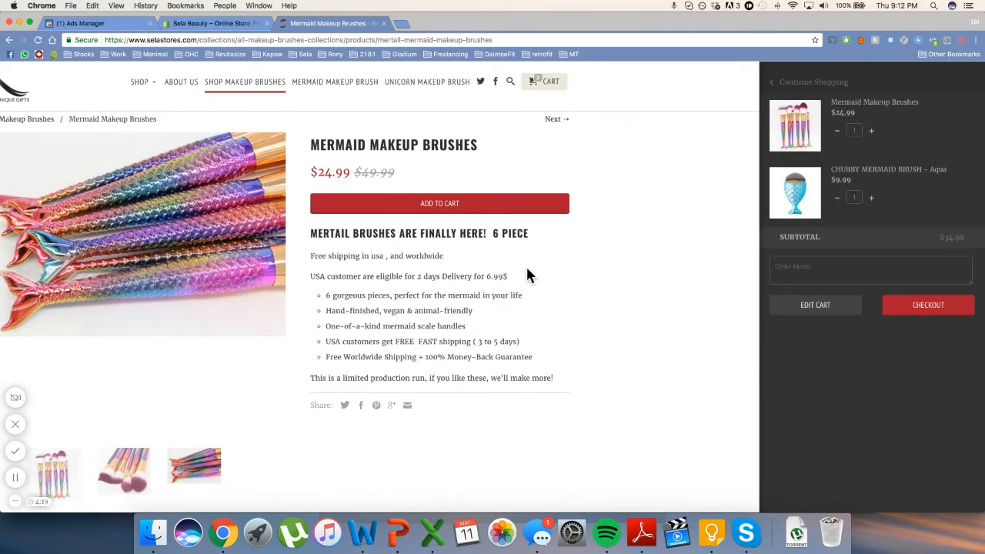
left_click(934, 40)
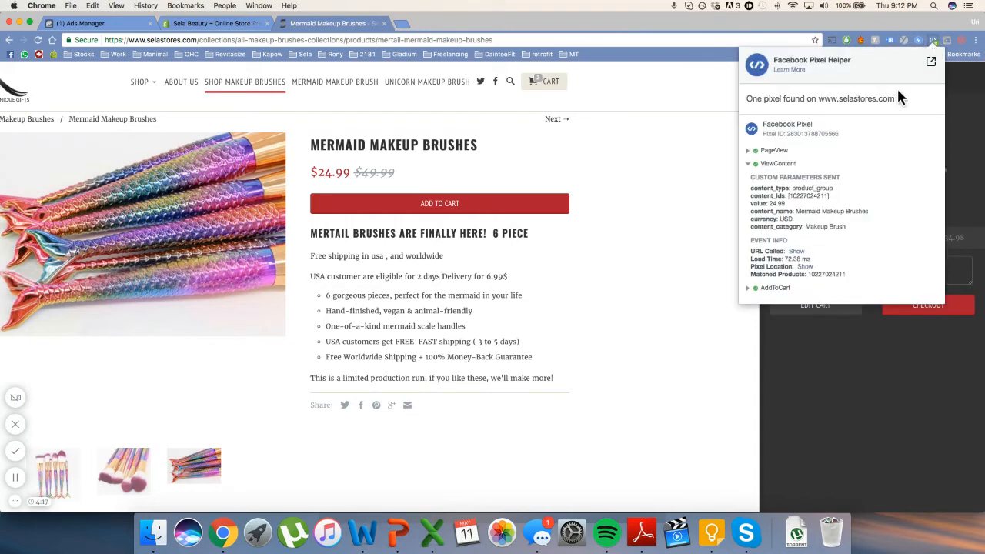
- Collapse the ViewContent details in Facebook Pixel Helper and highlight the AddToCart event
left_click(753, 164)
double_click(764, 178)
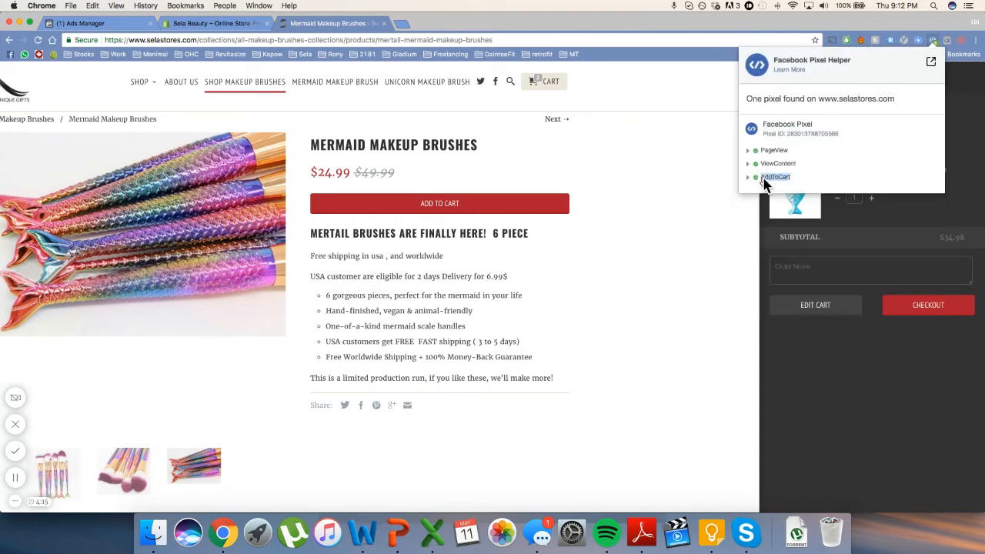
left_click(764, 180)
- Proceed to checkout with the cart and examine the page's InitiateCheckout event details in Facebook Pixel Helper
left_click(958, 311)
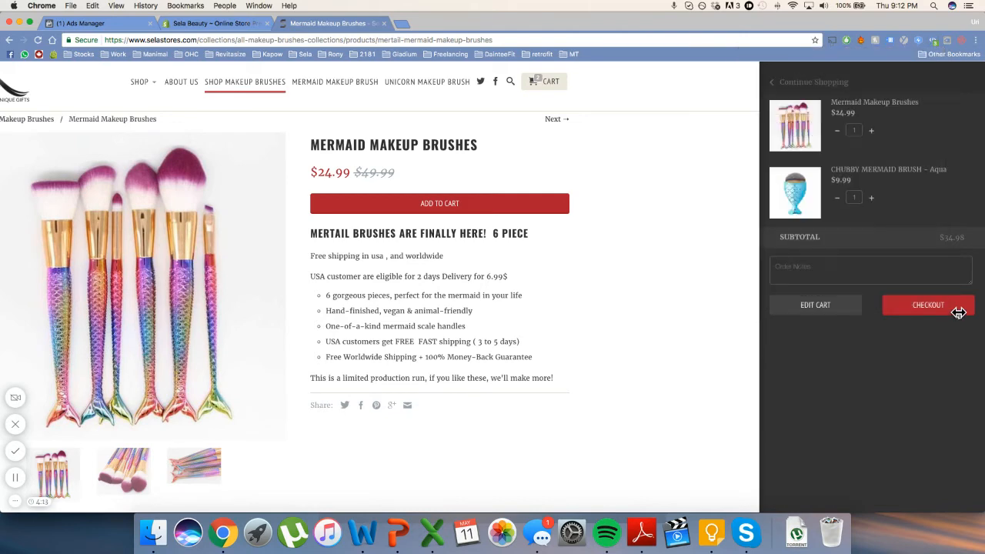
left_click(958, 311)
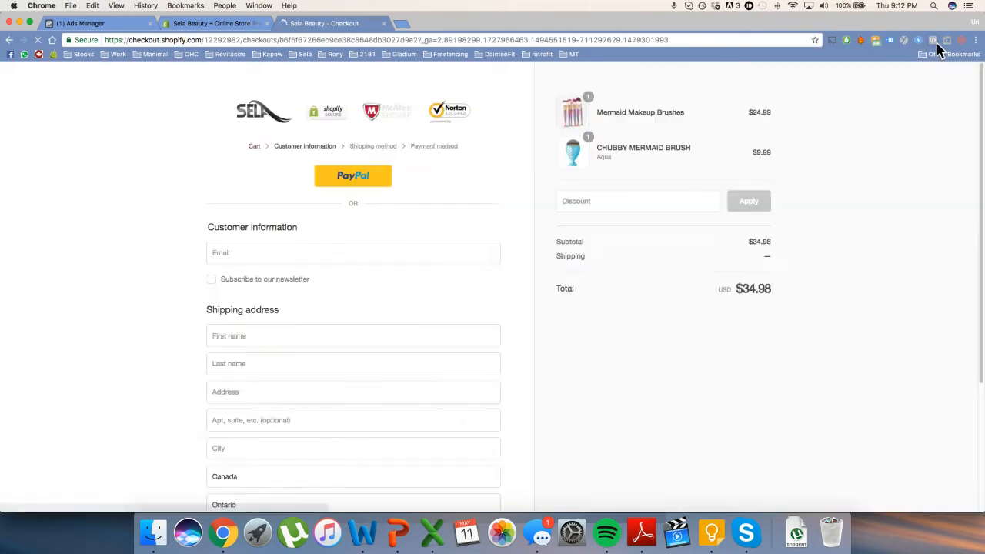
left_click(934, 42)
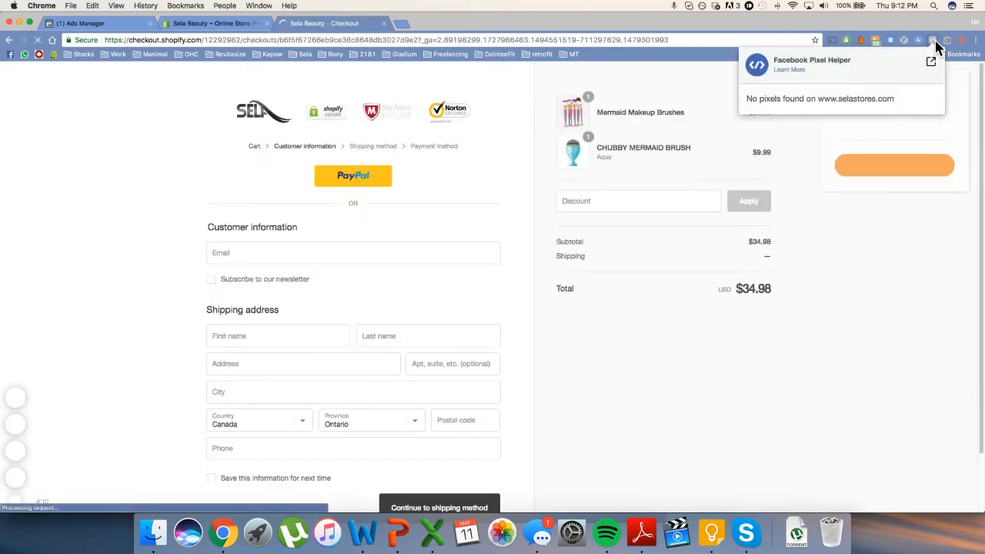
left_click(934, 41)
left_click(933, 41)
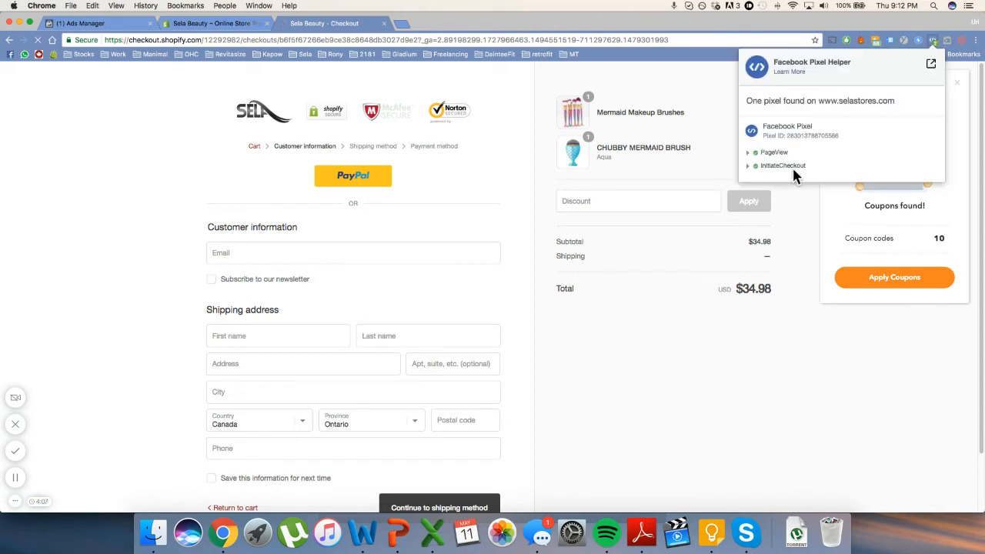
left_click(751, 166)
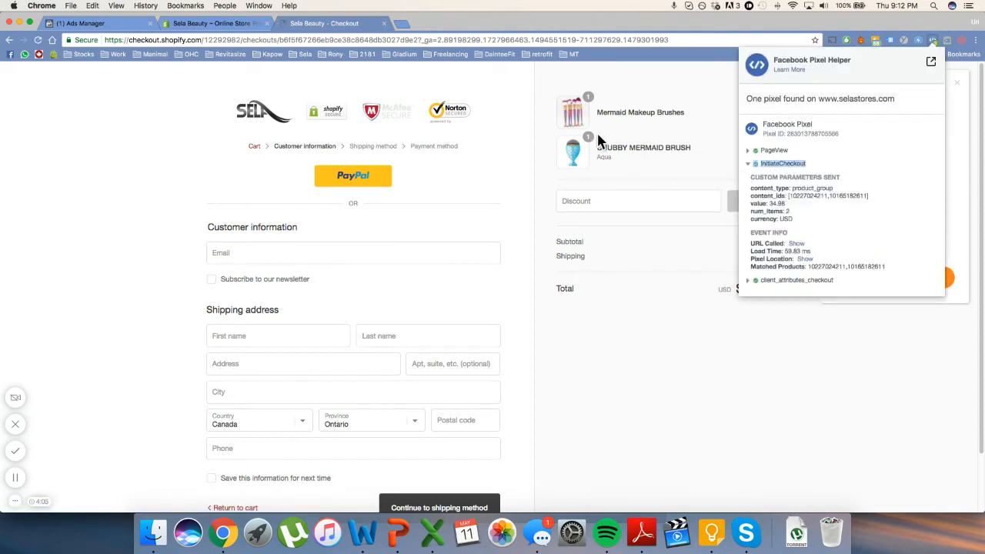
left_click(750, 163)
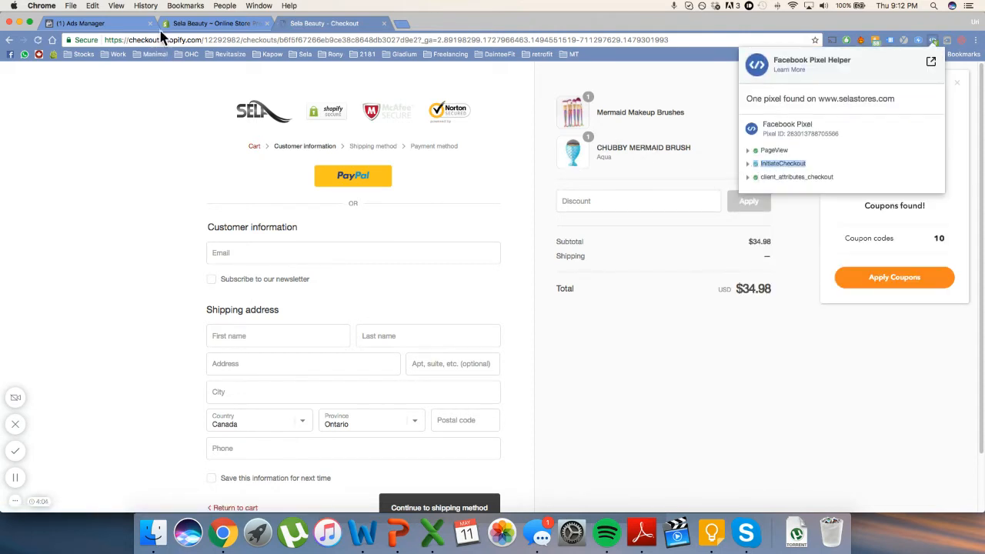
- Review the Facebook Pixel ID in the Shopify store preferences and return to the checkout page
left_click(248, 22)
scroll(514, 306, "down", 3)
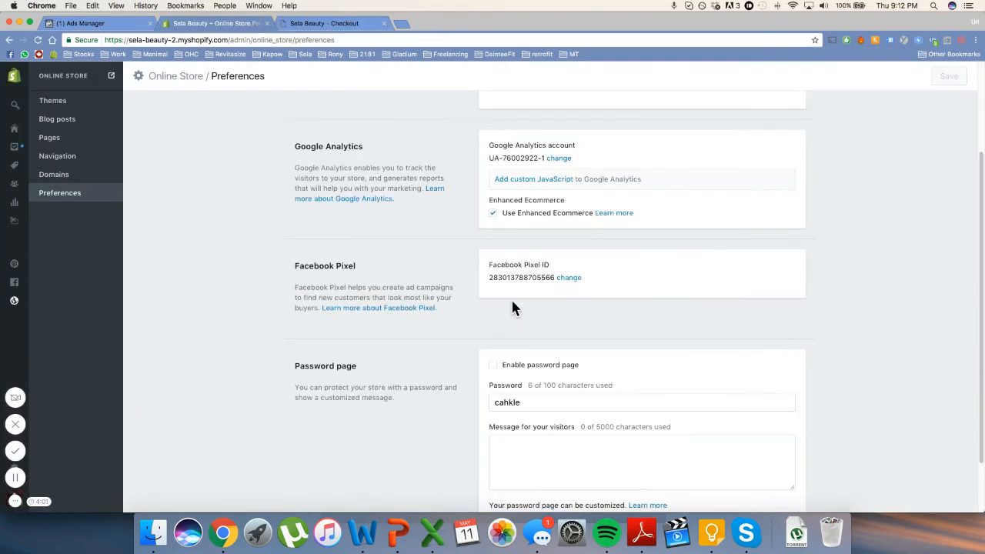
left_click_drag(486, 283, 582, 279)
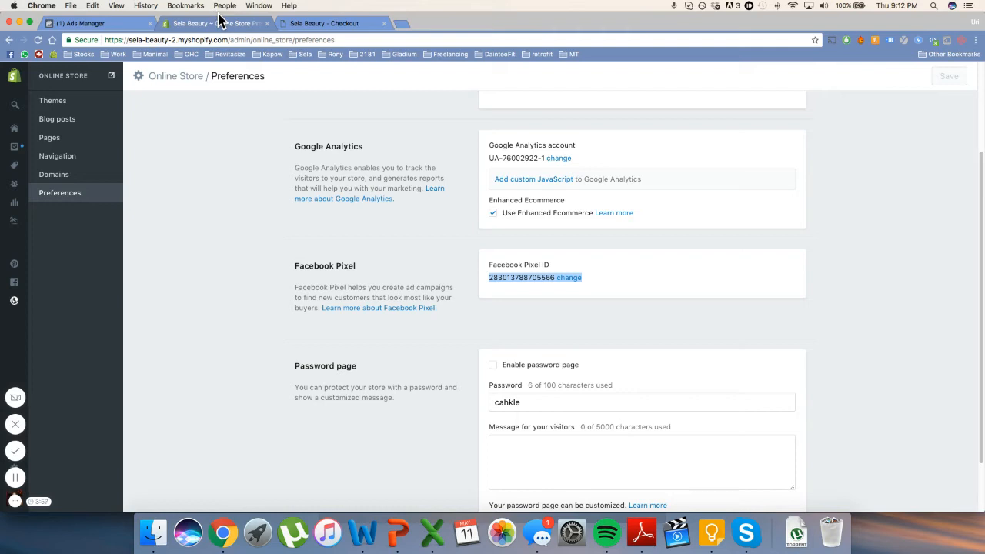
left_click(310, 23)
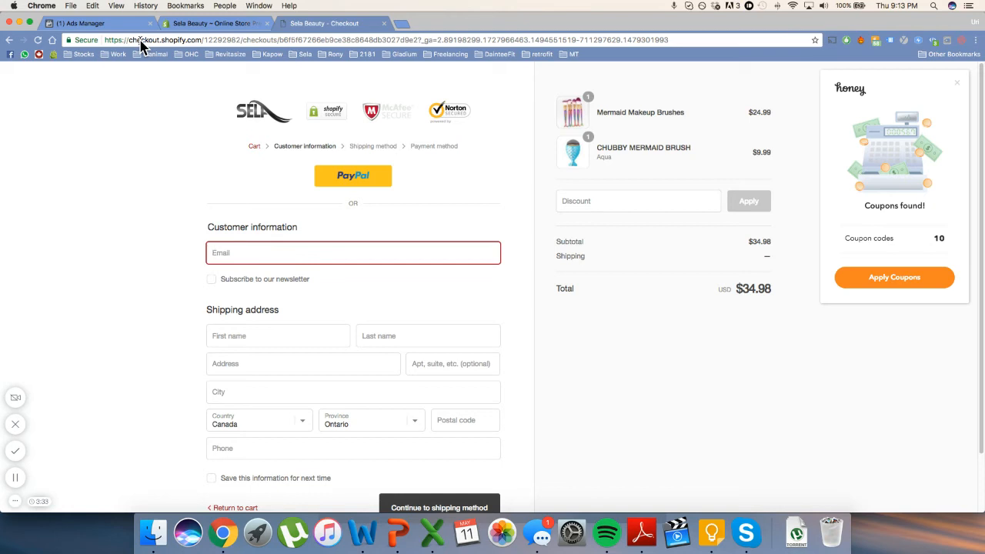
- Open the campaigns list in Facebook Ads Manager and apply the saved filter Had Delivery
left_click(69, 25)
left_click(130, 102)
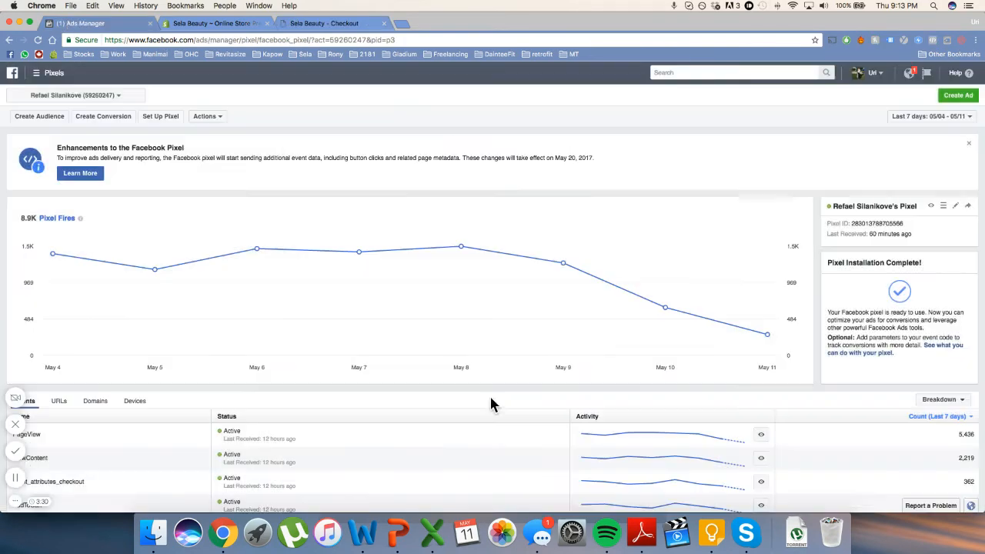
left_click(39, 74)
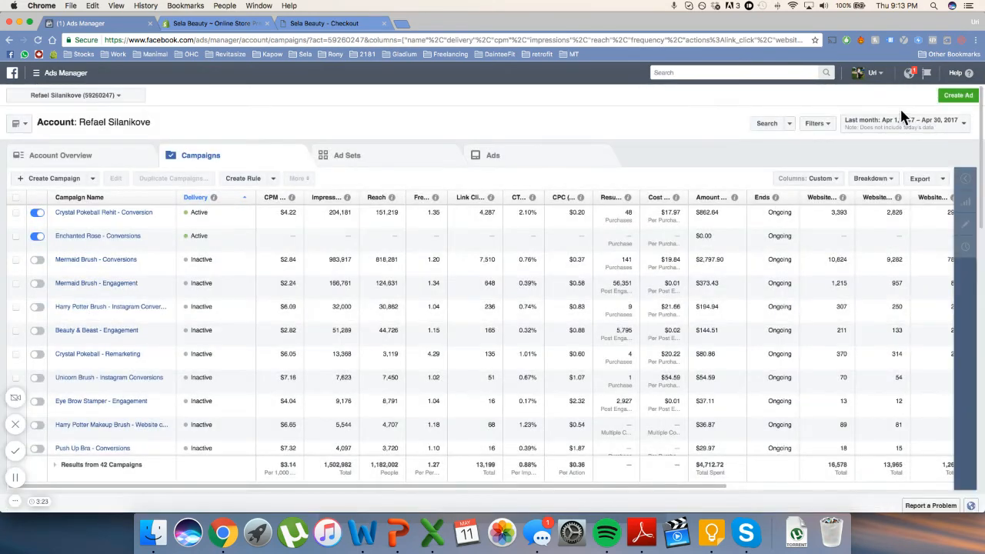
left_click(815, 123)
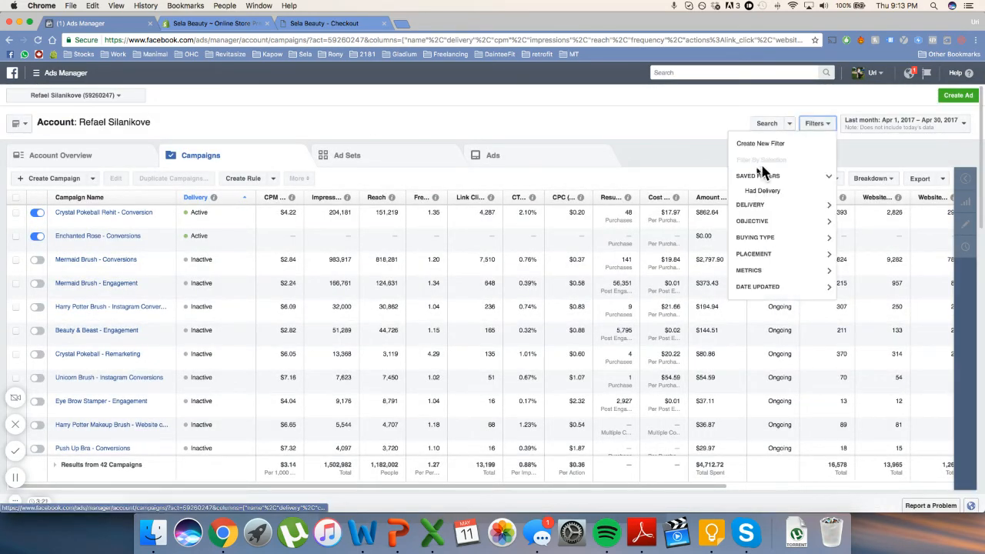
left_click(745, 177)
left_click(750, 190)
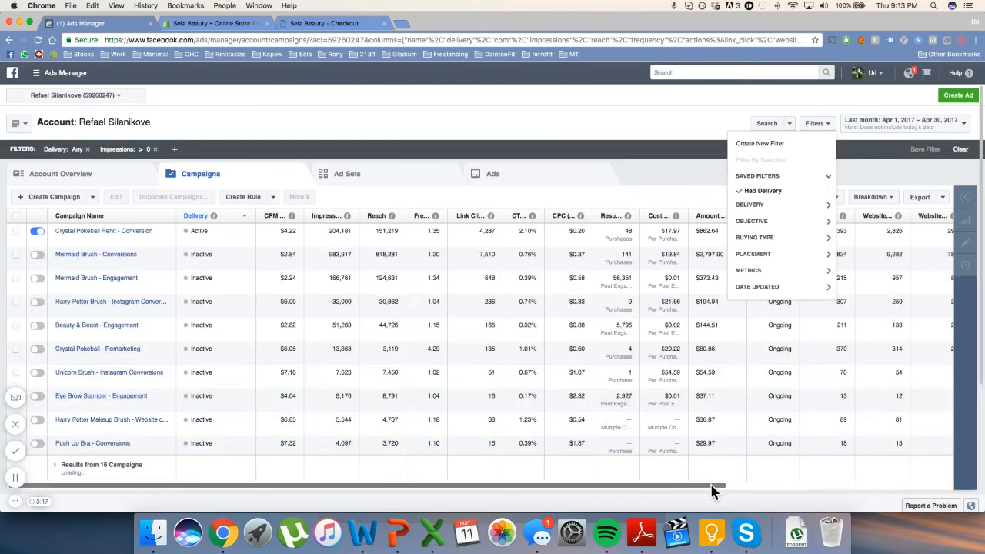
left_click_drag(715, 486, 943, 496)
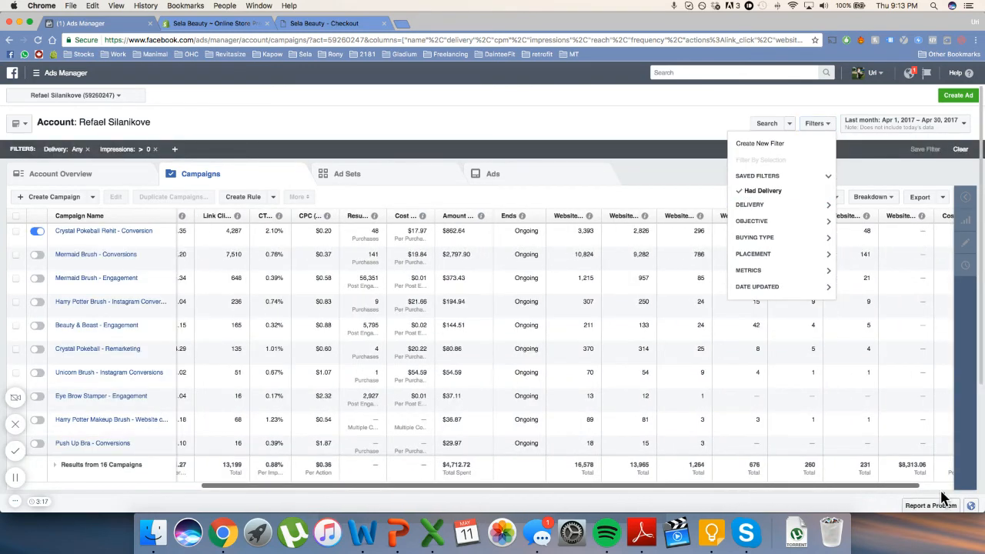
left_click(661, 189)
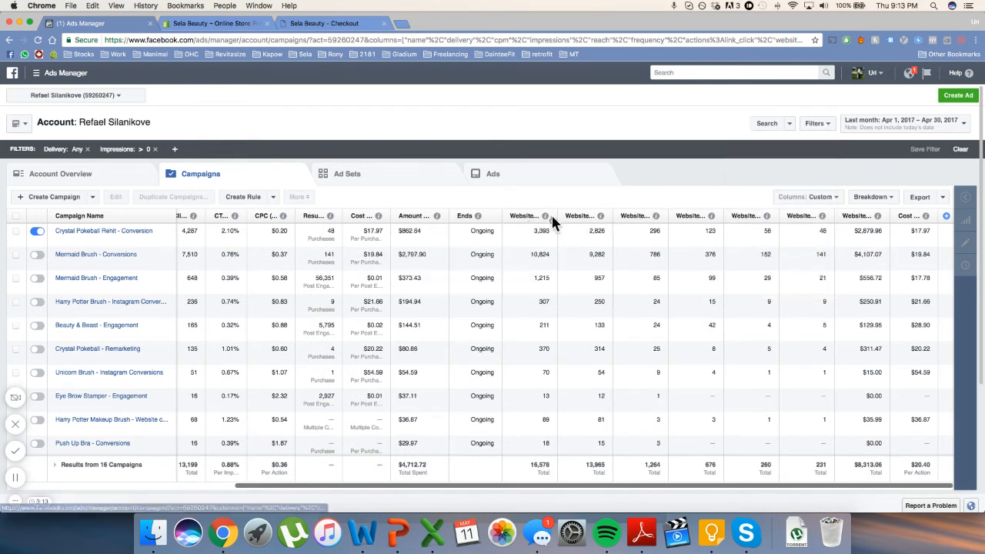
- Examine the totals and definitions of the website conversions, content views, adds to cart, checkouts initiated, payment info and purchases columns
mouse_move(544, 216)
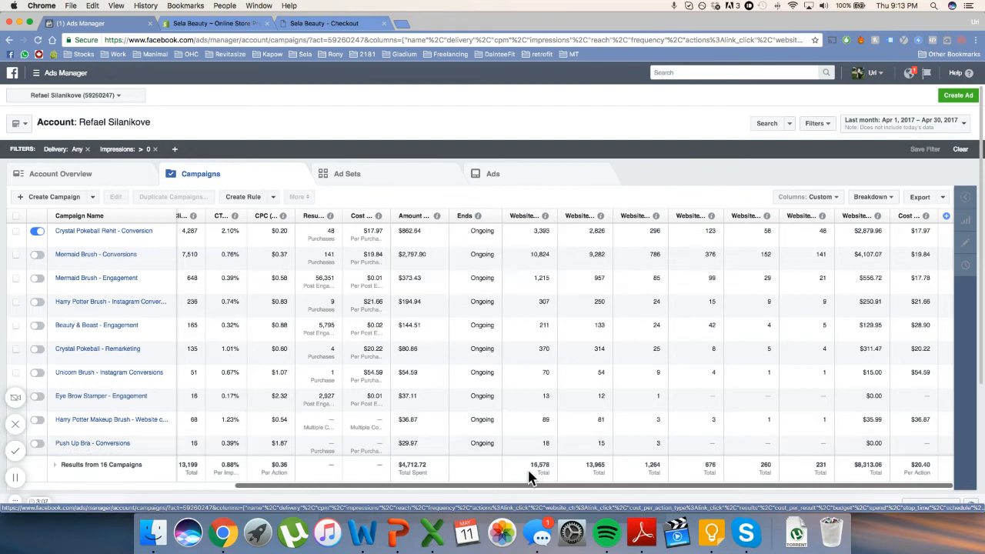
left_click_drag(531, 465, 551, 468)
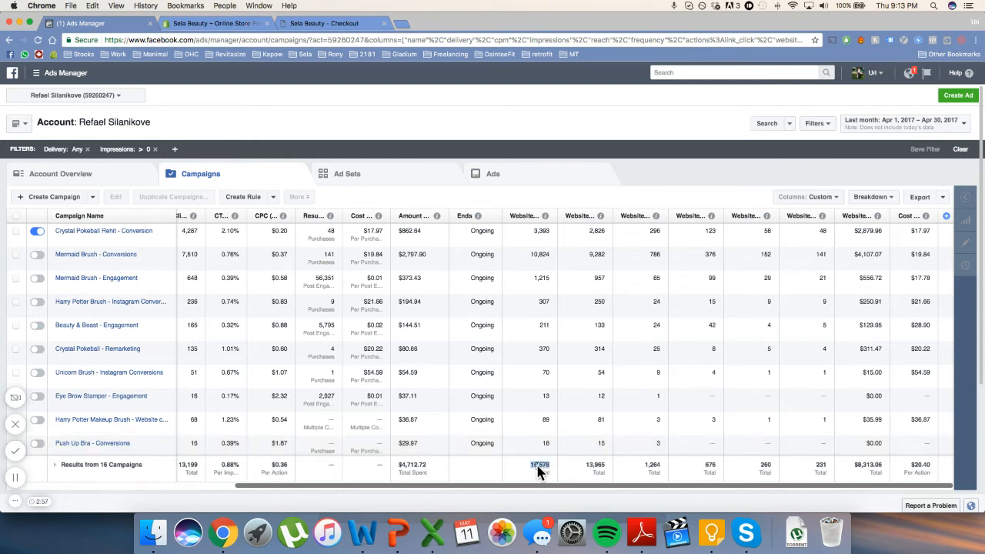
left_click(585, 465)
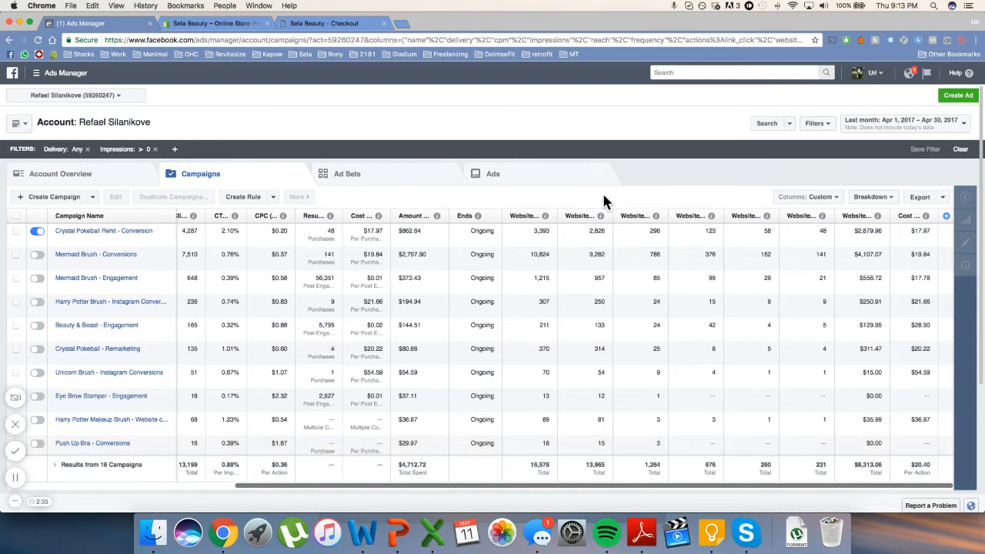
double_click(594, 464)
mouse_move(599, 216)
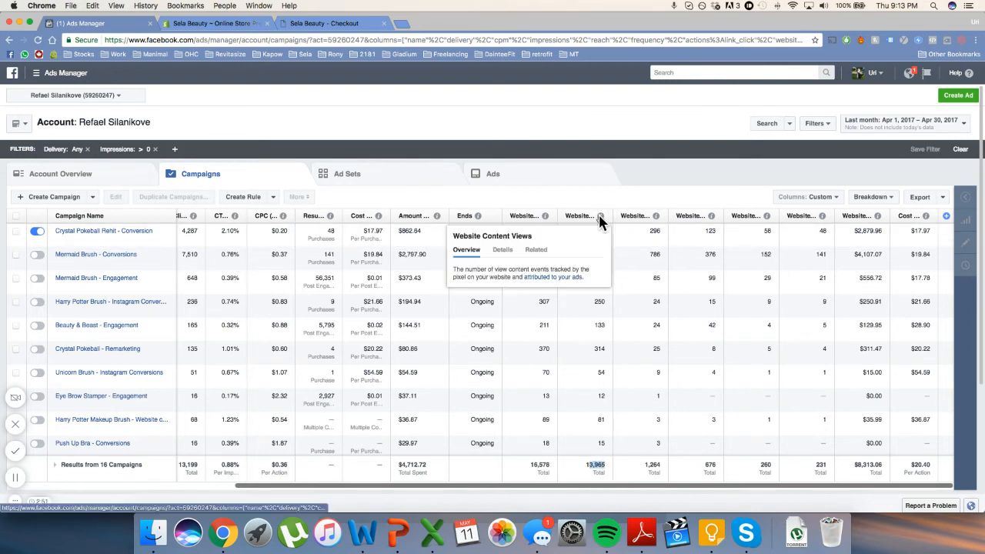
mouse_move(655, 218)
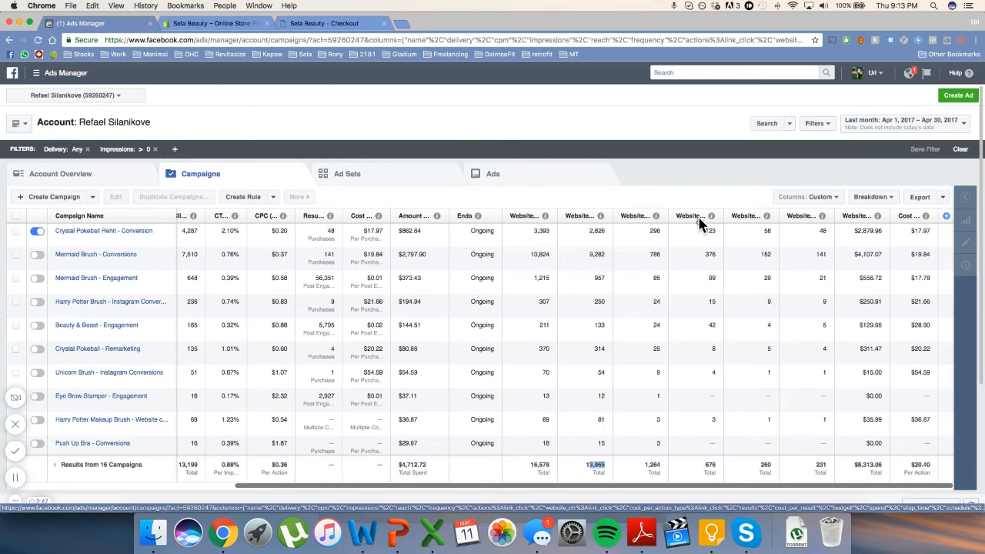
mouse_move(708, 217)
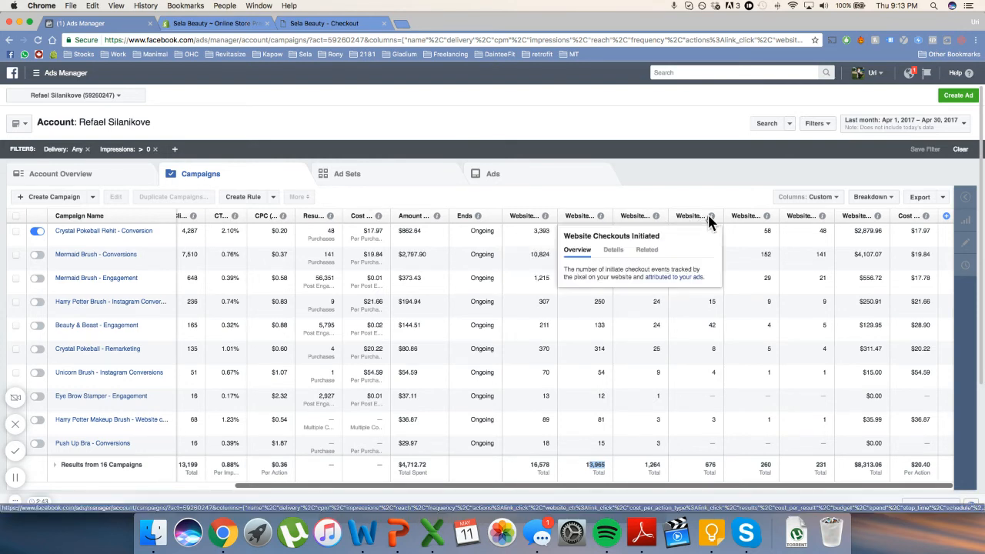
mouse_move(767, 219)
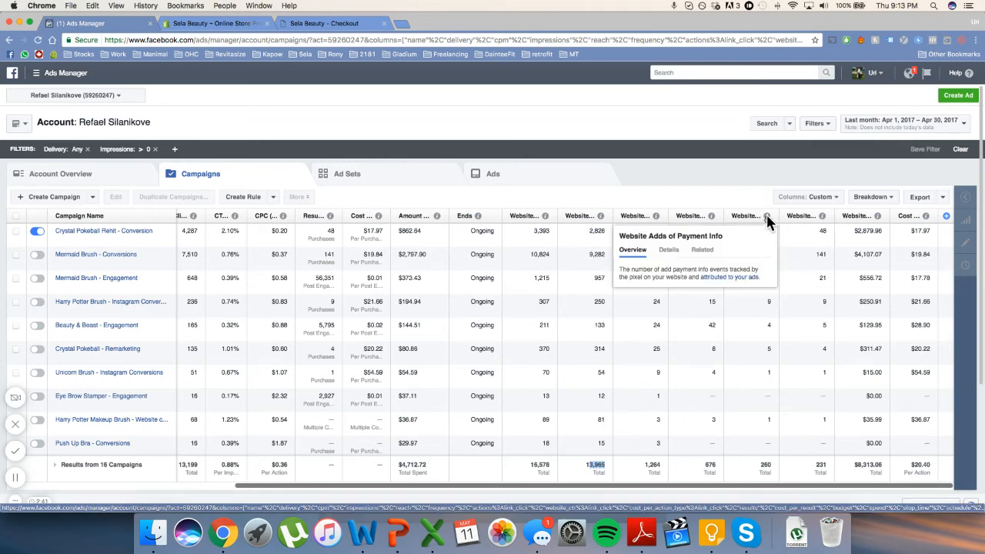
mouse_move(820, 212)
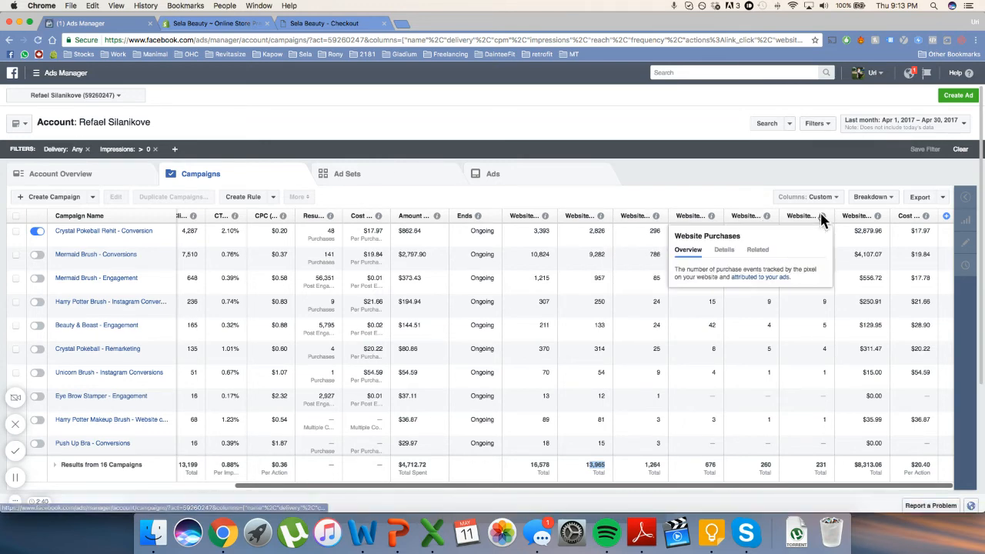
left_click(601, 470)
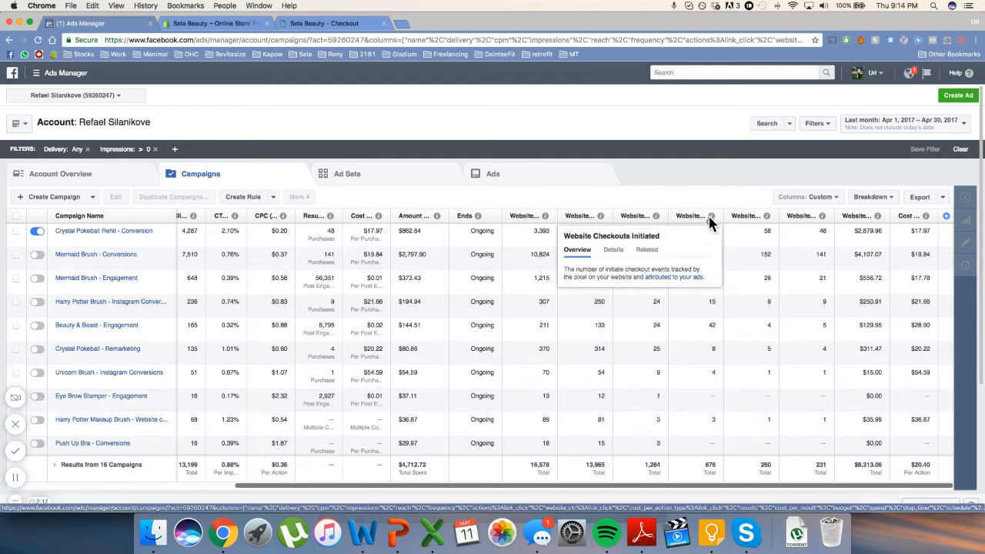
mouse_move(767, 217)
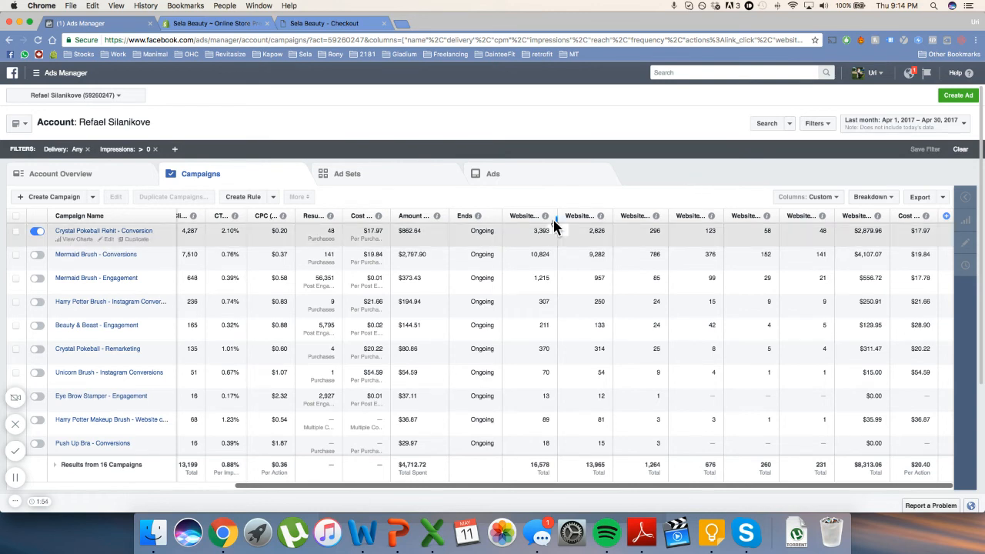
- Review the selected website conversion columns and the preset option in Customize Columns, and close it without applying
left_click(814, 199)
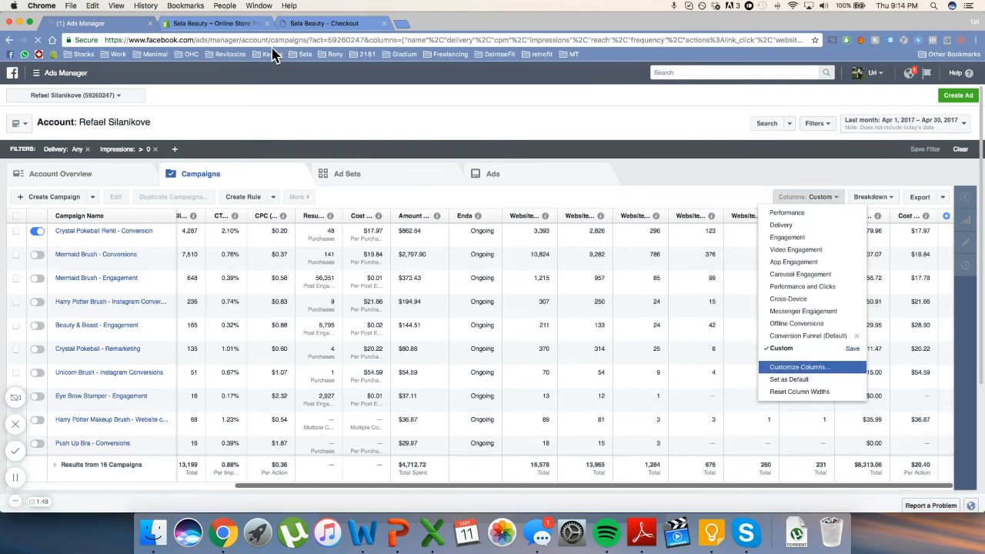
left_click(802, 367)
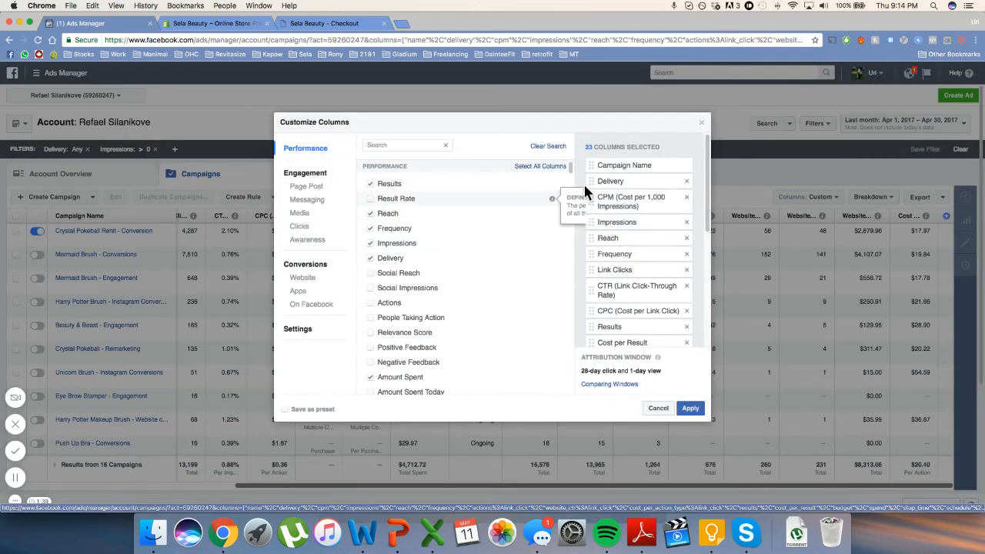
scroll(477, 264, "down", 3)
scroll(629, 262, "down", 5)
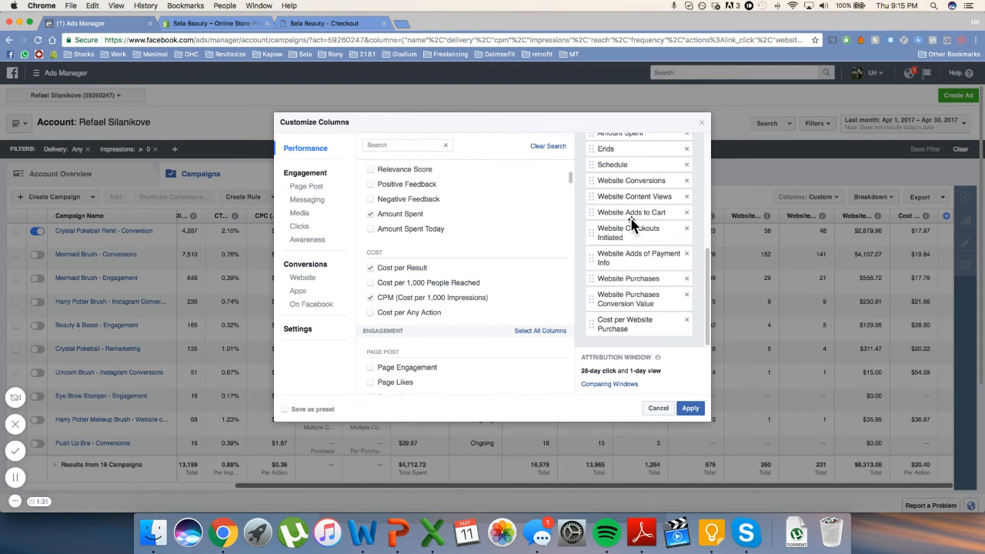
left_click(394, 145)
mouse_move(552, 199)
left_click(316, 409)
left_click(653, 409)
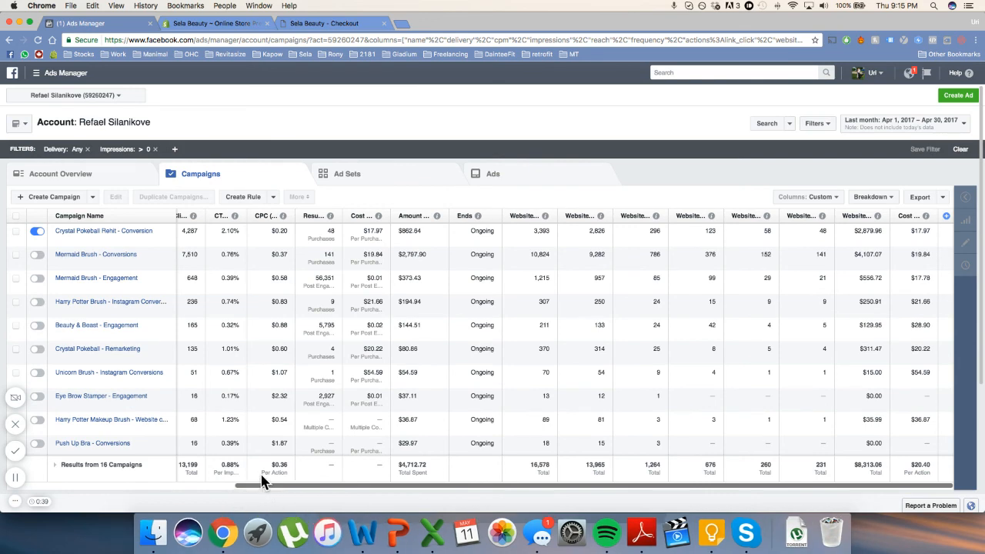
scroll(330, 488, "left", 2)
left_click_drag(323, 488, 303, 495)
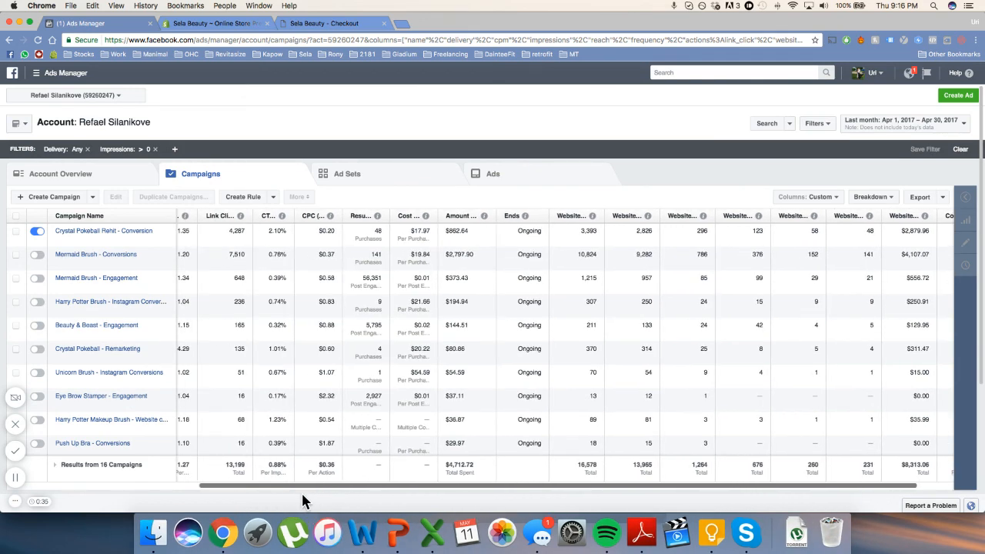